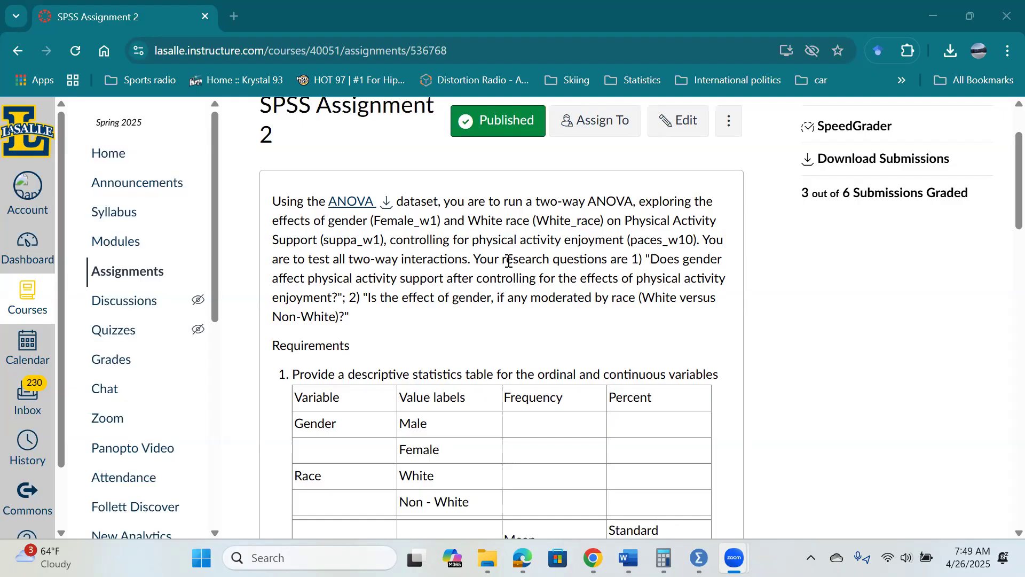
- Read the SPSS Assignment 2 instructions, covering the two-way ANOVA research questions, the required tables and plot, and the effect size criteria
scroll(567, 260, "down", 1)
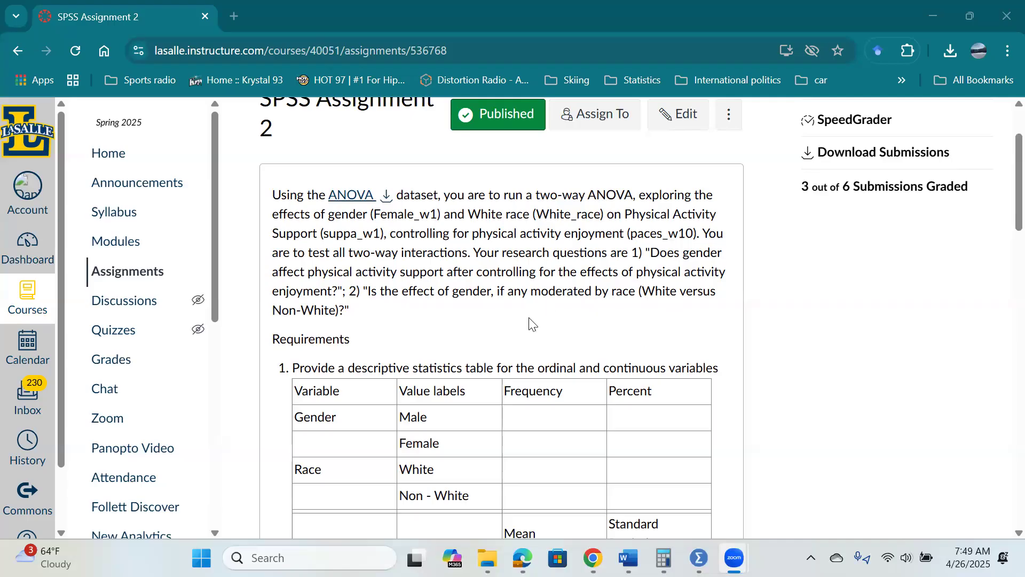
scroll(458, 327, "down", 3)
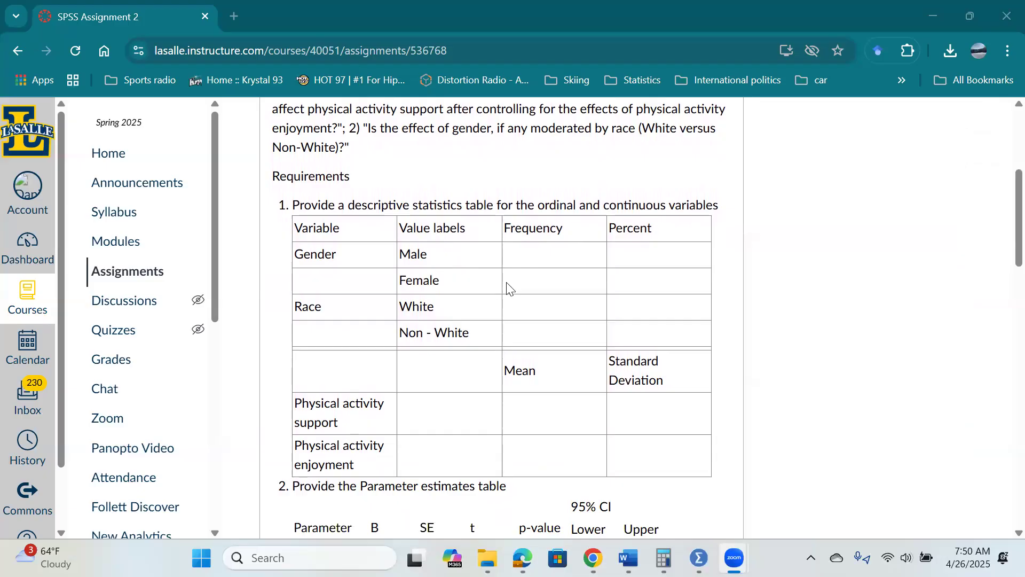
scroll(508, 288, "down", 1)
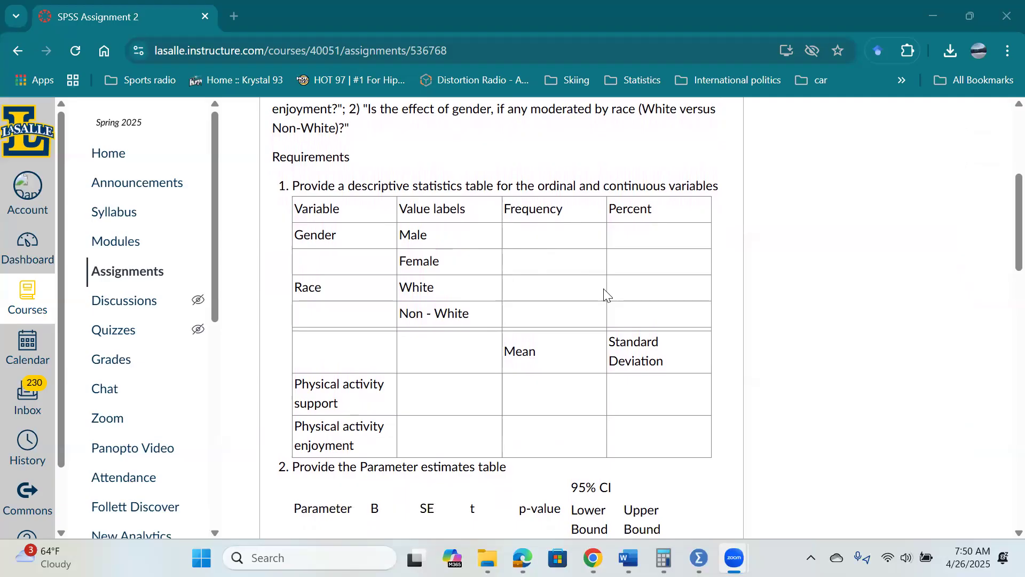
scroll(645, 300, "down", 1)
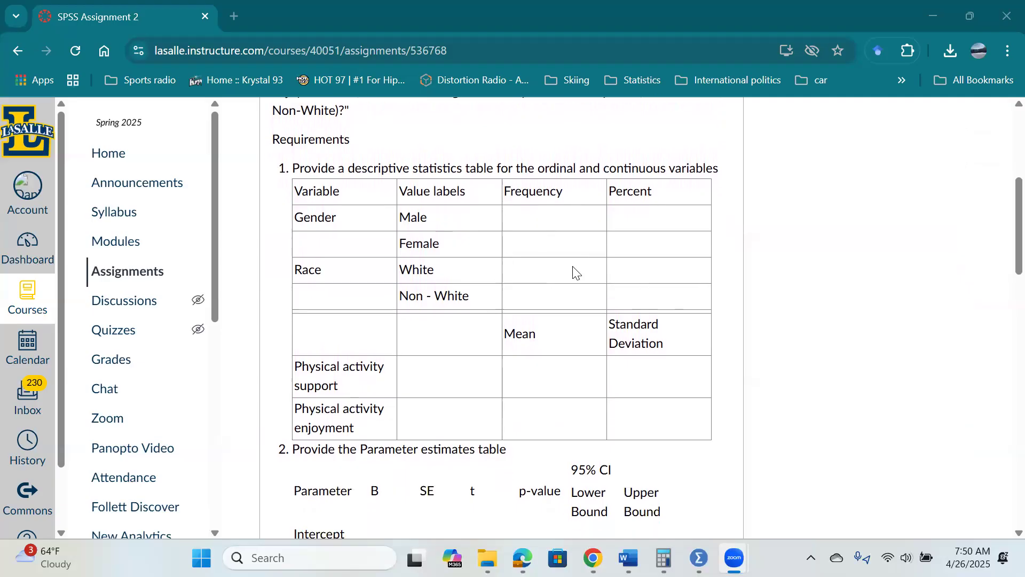
scroll(709, 289, "down", 2)
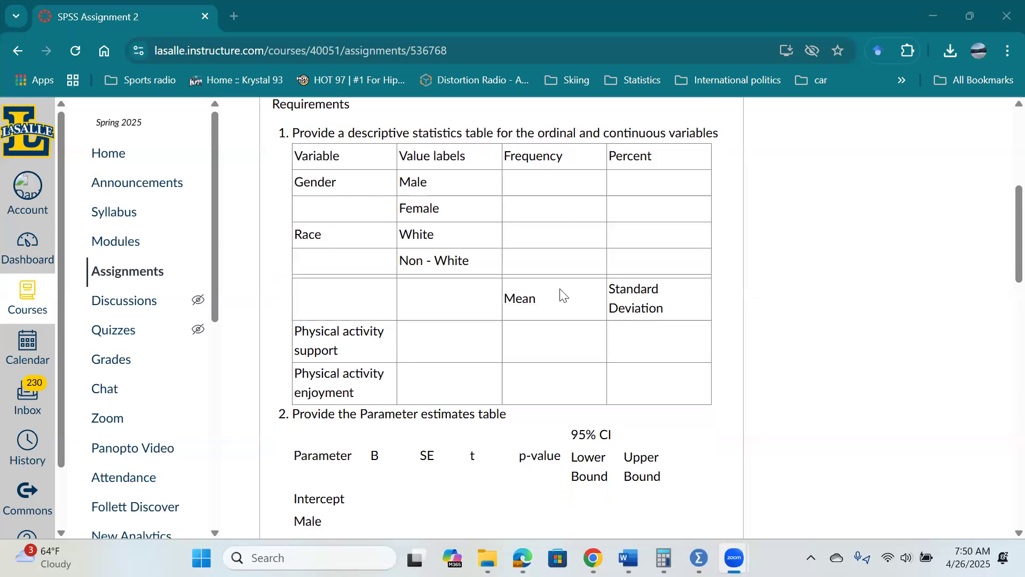
scroll(580, 367, "down", 2)
scroll(580, 367, "up", 3)
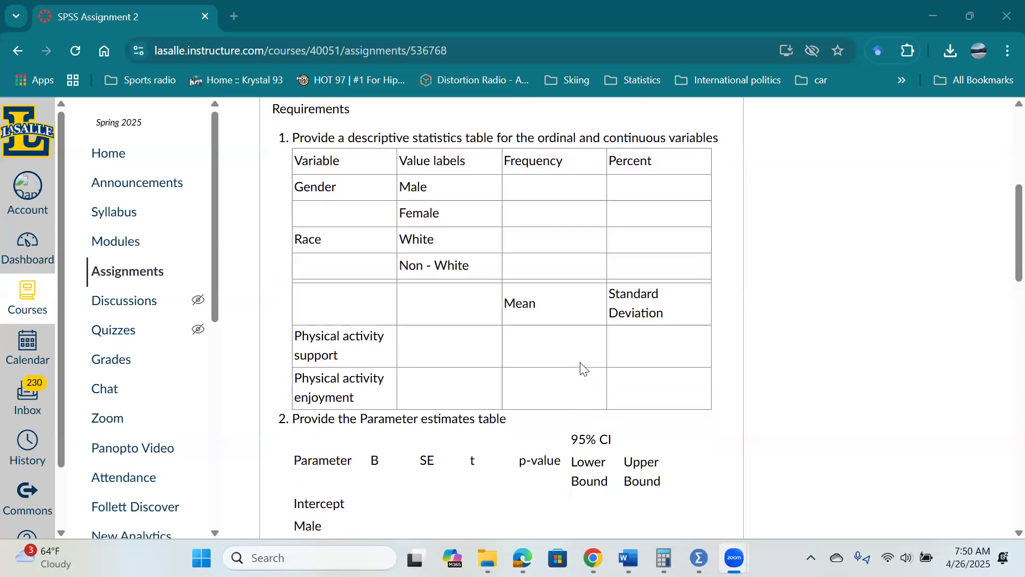
scroll(580, 369, "down", 3)
scroll(648, 403, "down", 4)
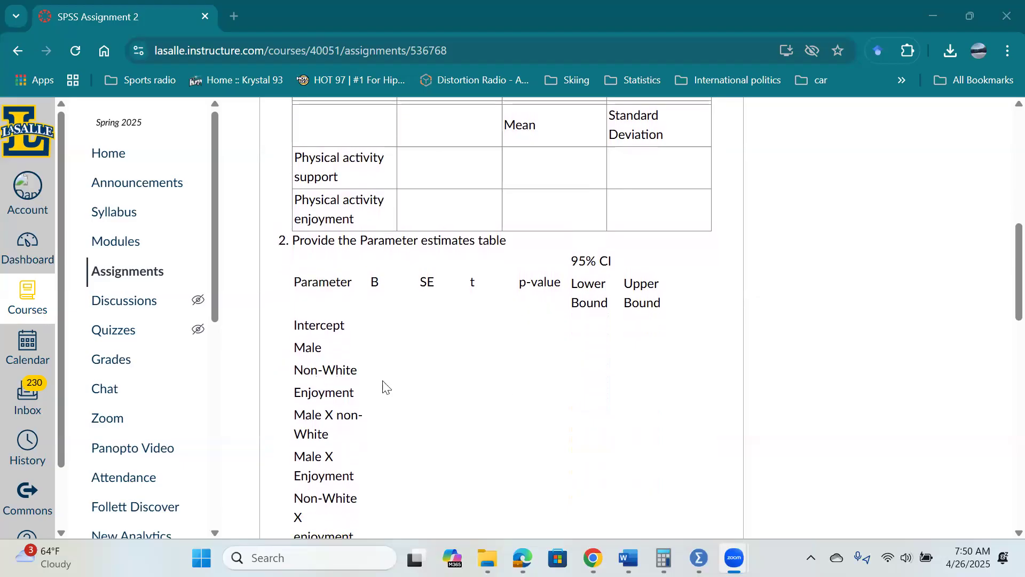
scroll(356, 326, "down", 2)
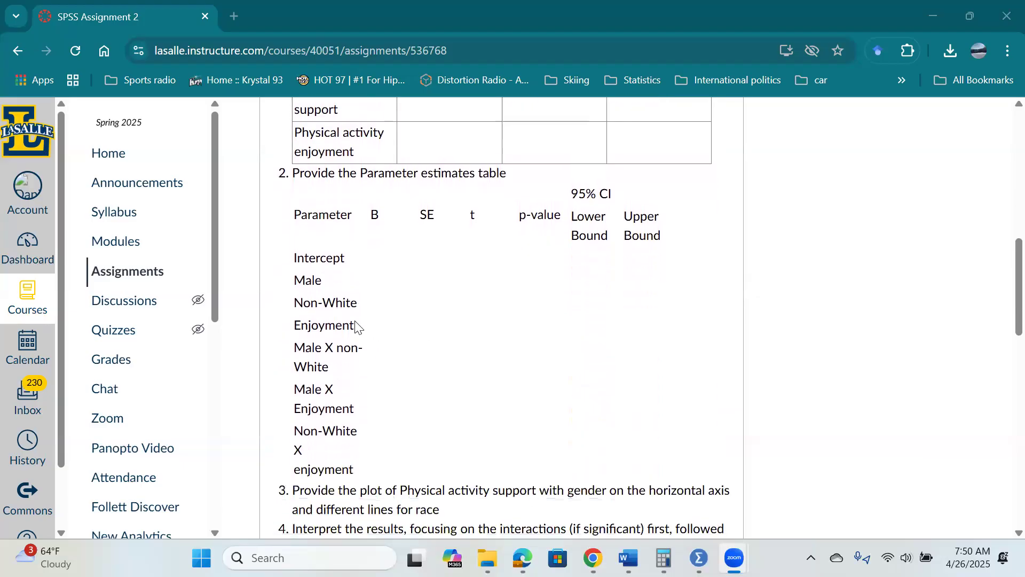
scroll(356, 326, "down", 1)
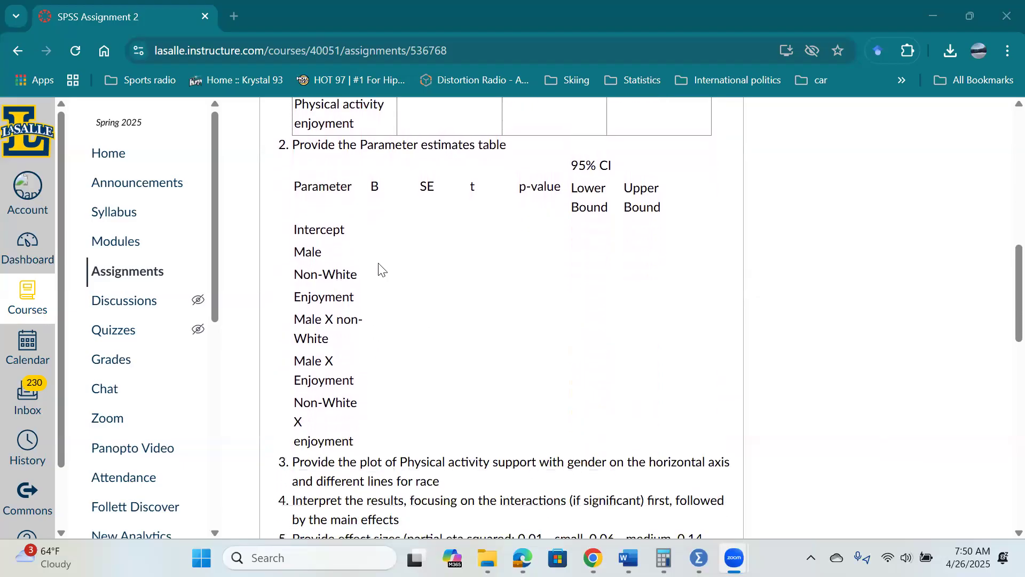
scroll(753, 382, "down", 3)
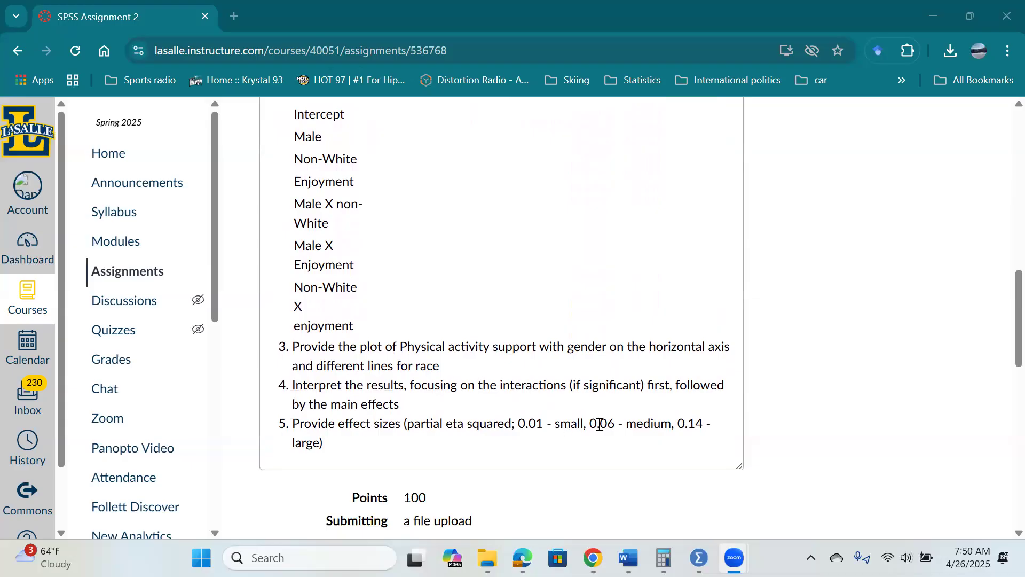
scroll(609, 403, "down", 1)
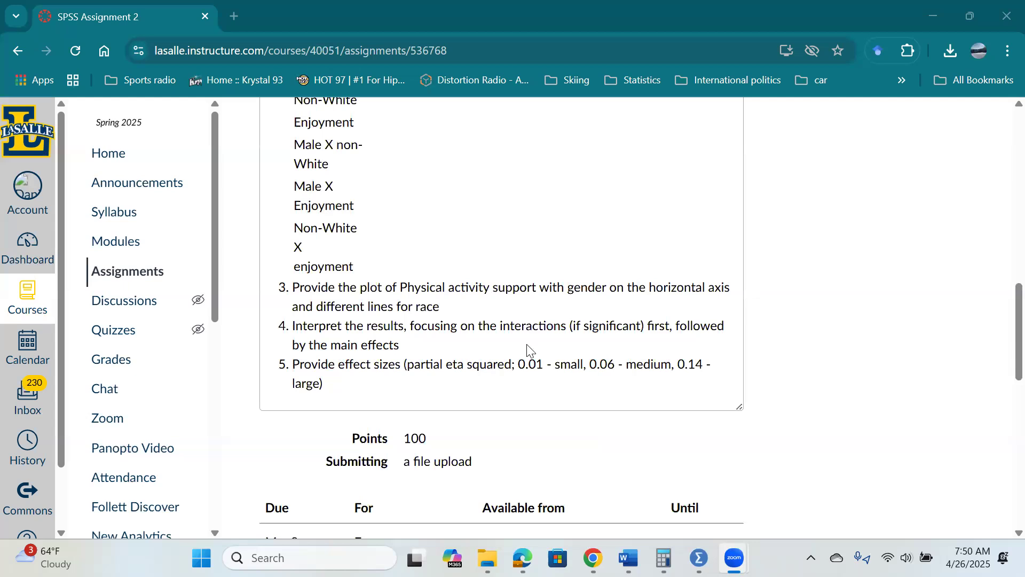
scroll(529, 345, "down", 1)
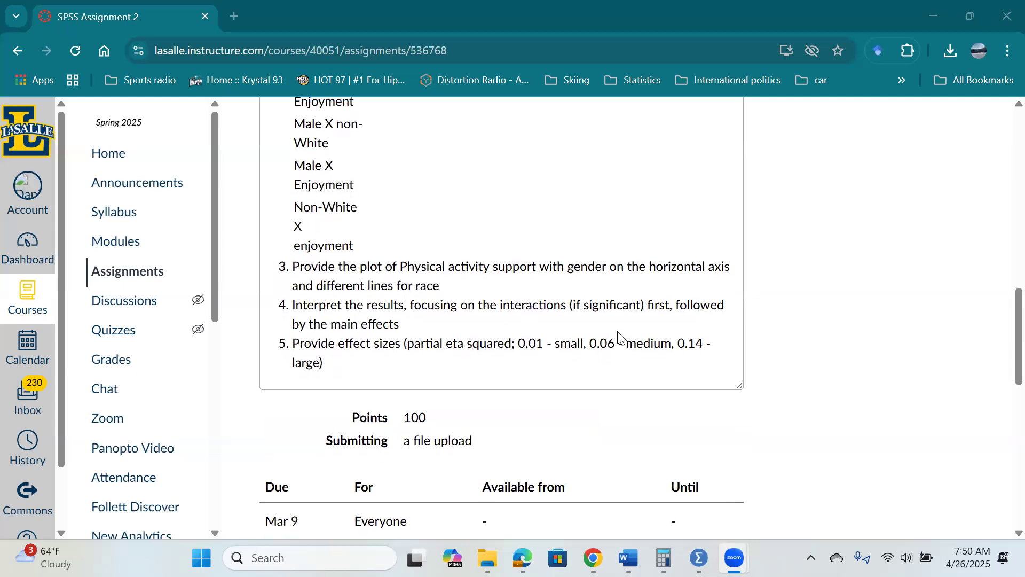
scroll(619, 339, "down", 1)
scroll(605, 346, "down", 1)
scroll(606, 347, "down", 2)
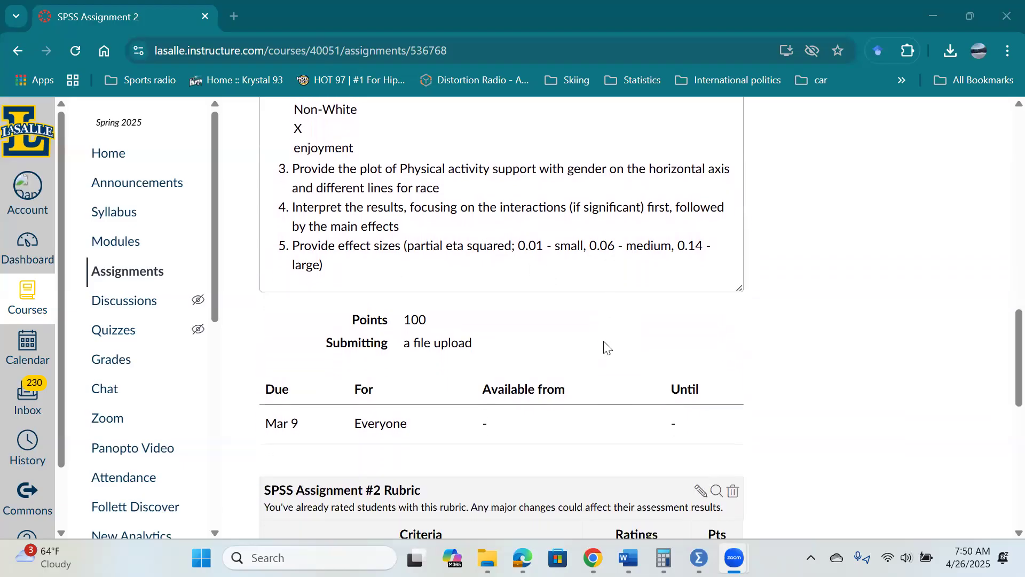
scroll(606, 348, "up", 4)
scroll(606, 347, "up", 8)
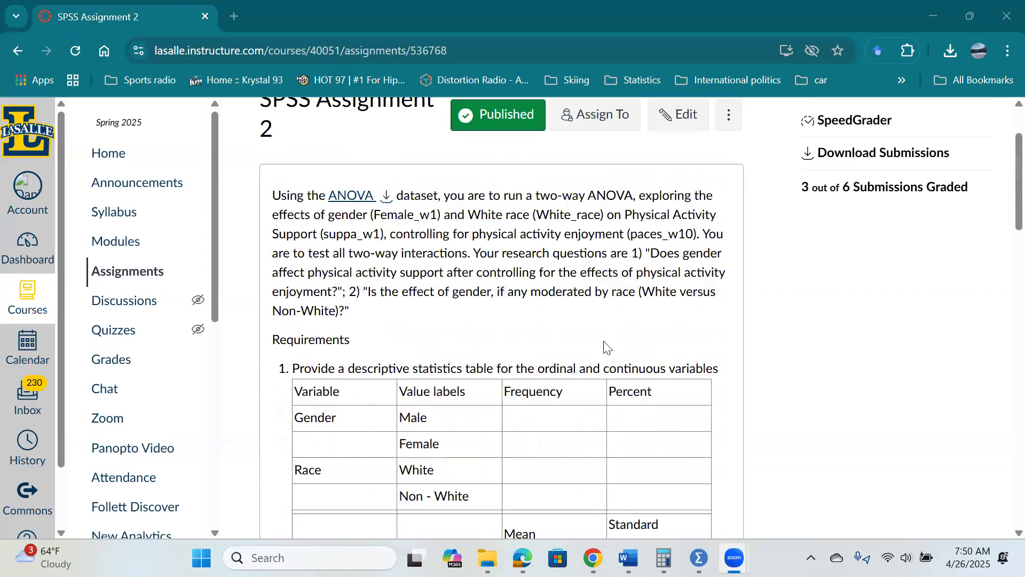
scroll(666, 387, "up", 2)
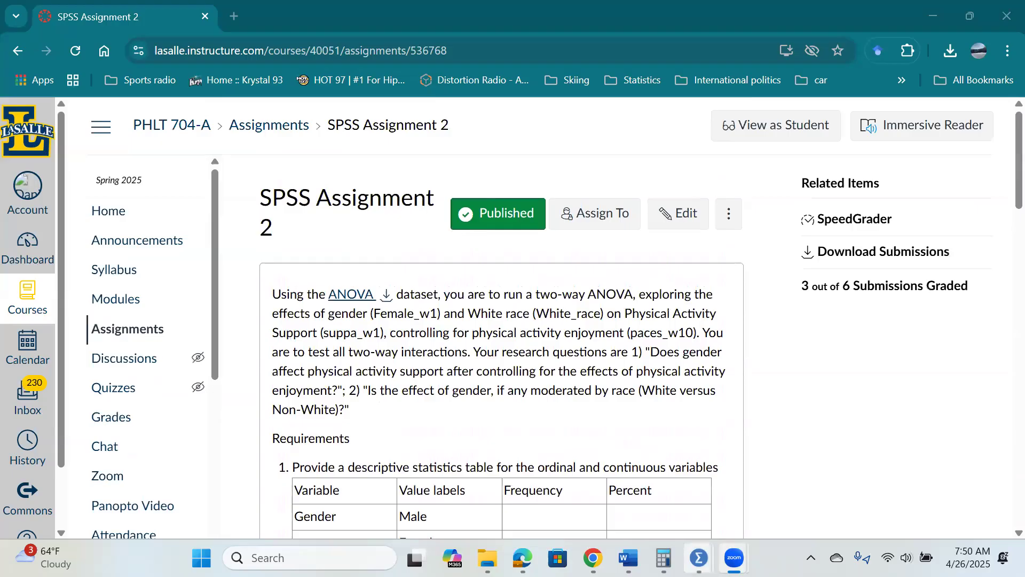
- Switch to the ANOVA.sav dataset in SPSS Statistics and cancel the open Univariate dialog
mouse_move(699, 558)
left_click(749, 499)
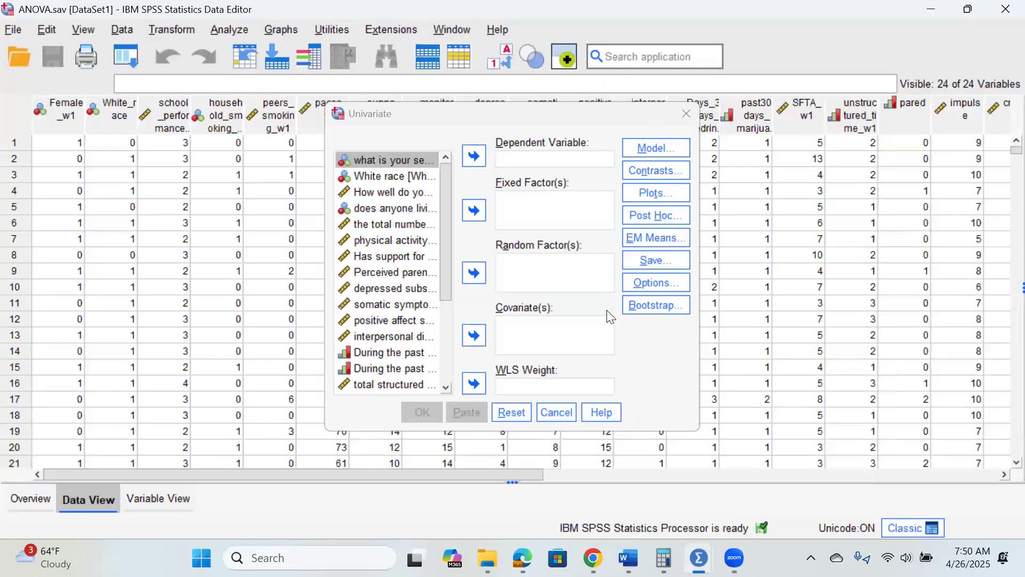
left_click(546, 412)
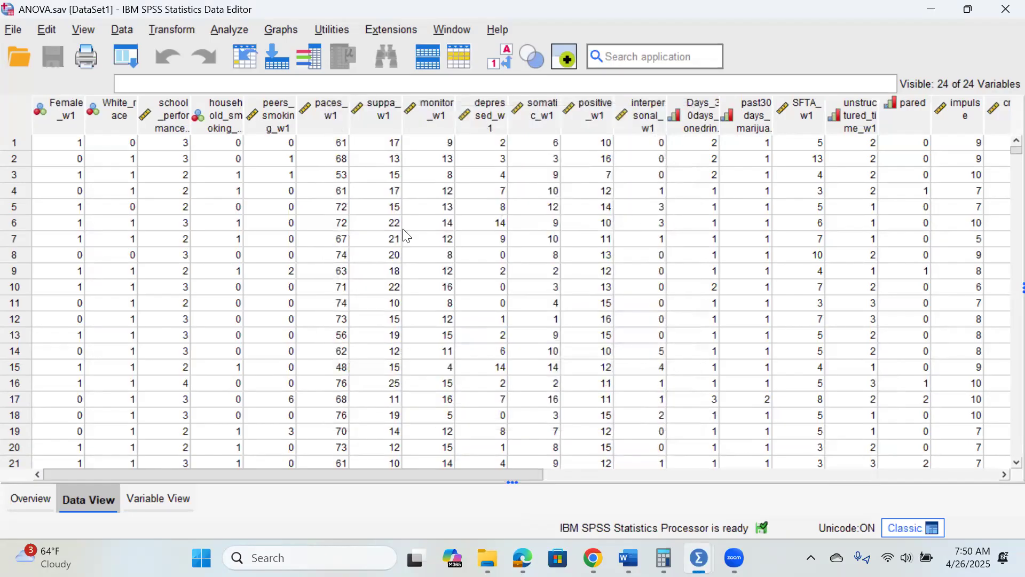
- Examine the dataset's case values, overview summary and variable definitions, ending on the list of variable definitions
left_click(165, 502)
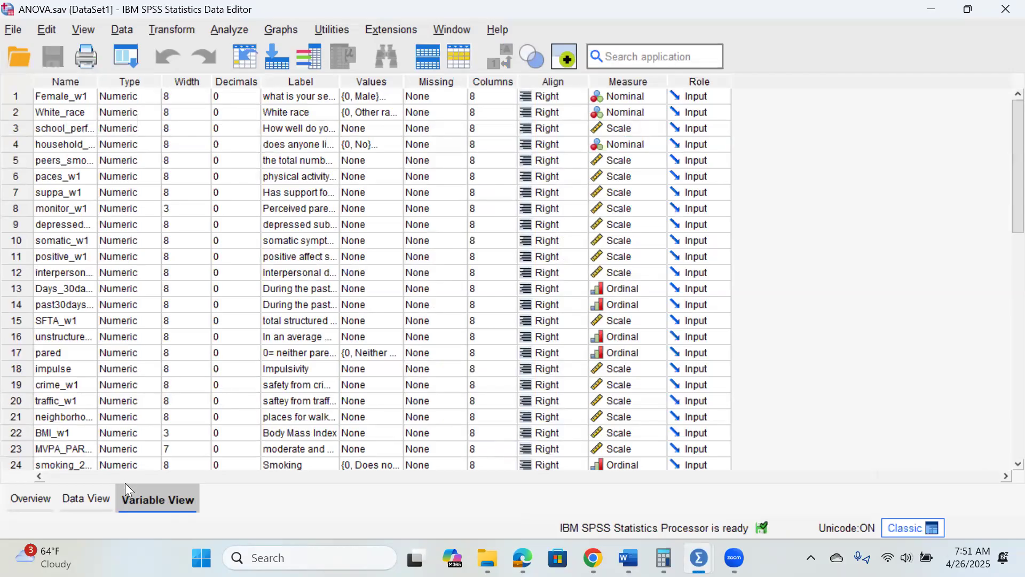
left_click(85, 499)
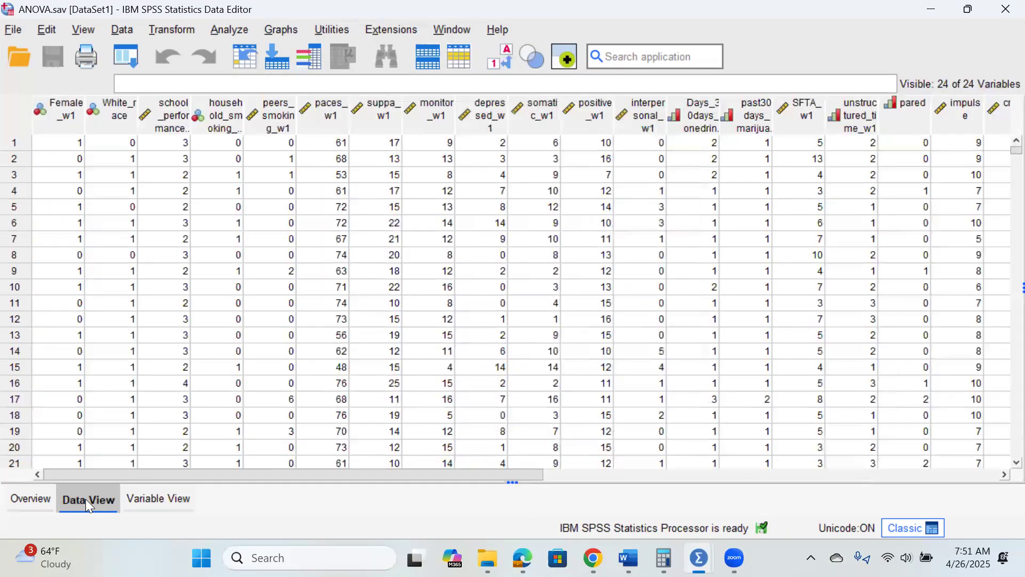
left_click(23, 494)
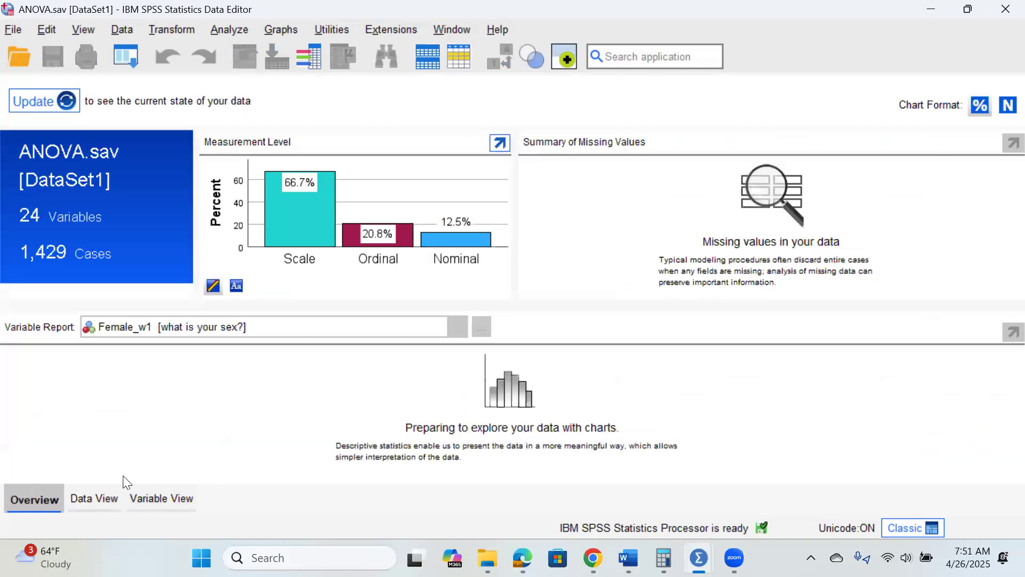
left_click(86, 507)
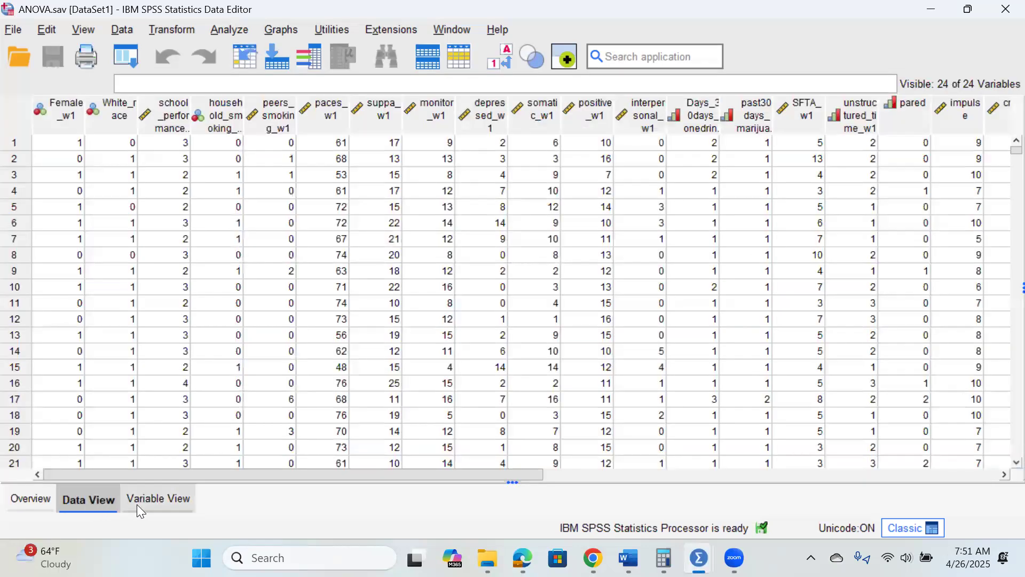
left_click(159, 499)
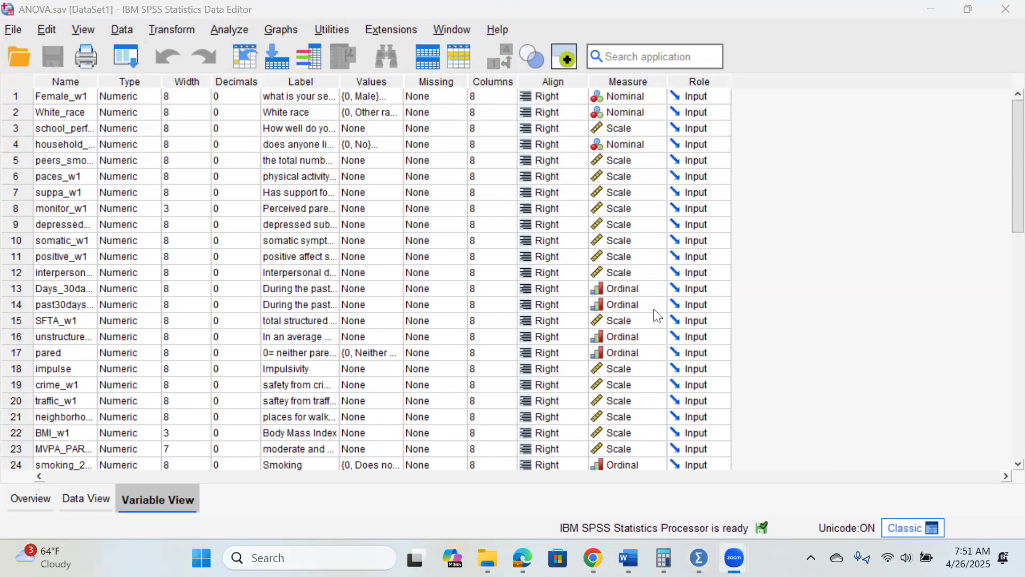
scroll(719, 354, "down", 5)
scroll(719, 354, "up", 5)
- Start a General Linear Model Univariate analysis and reposition its dialog over the variable list
left_click(232, 34)
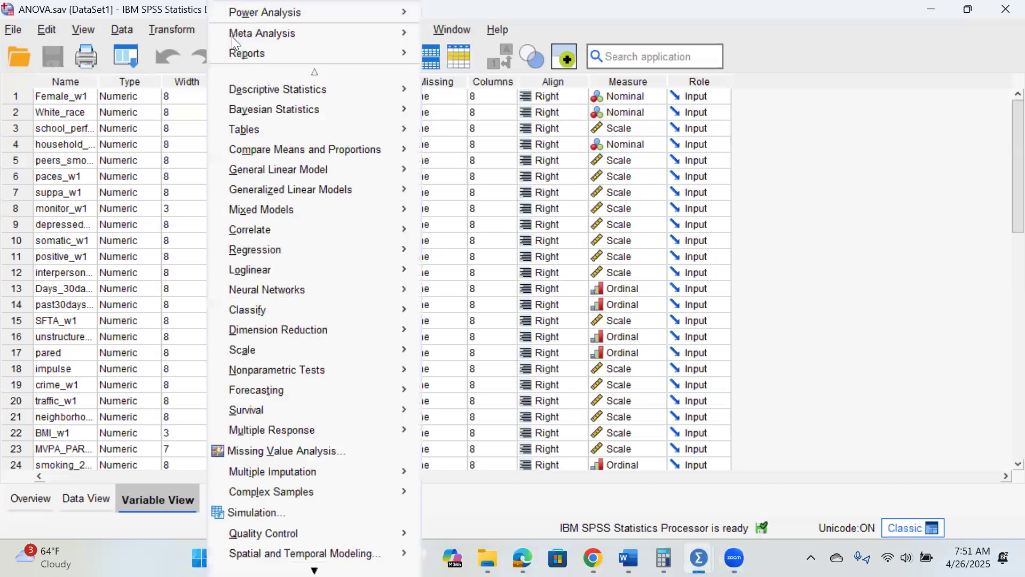
mouse_move(236, 60)
mouse_move(257, 111)
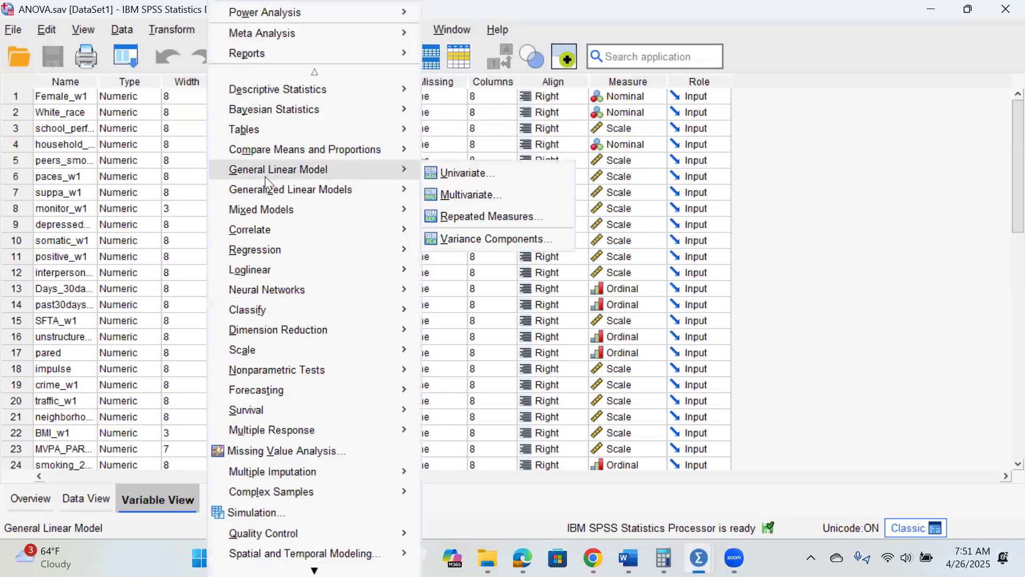
mouse_move(268, 140)
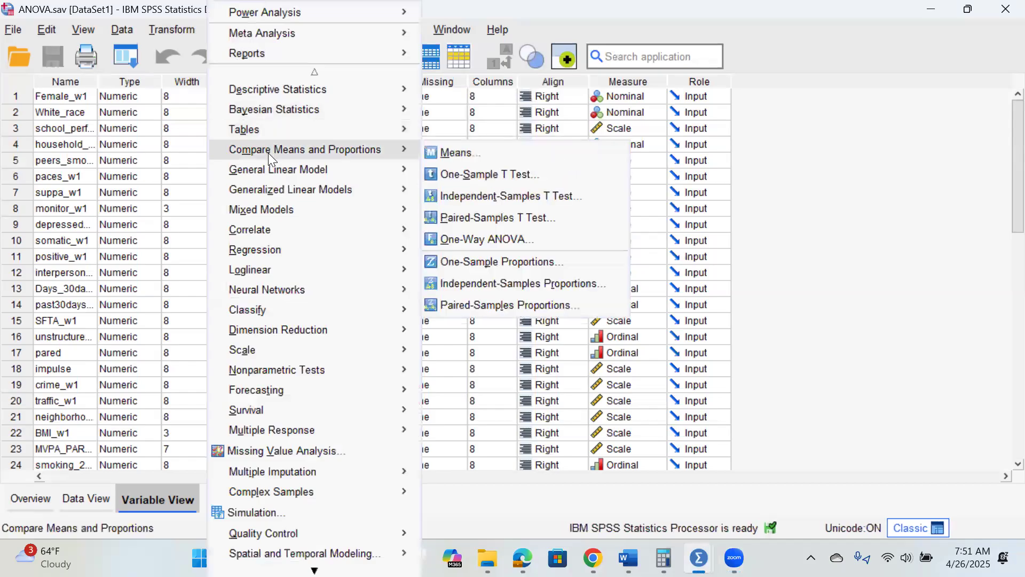
mouse_move(266, 163)
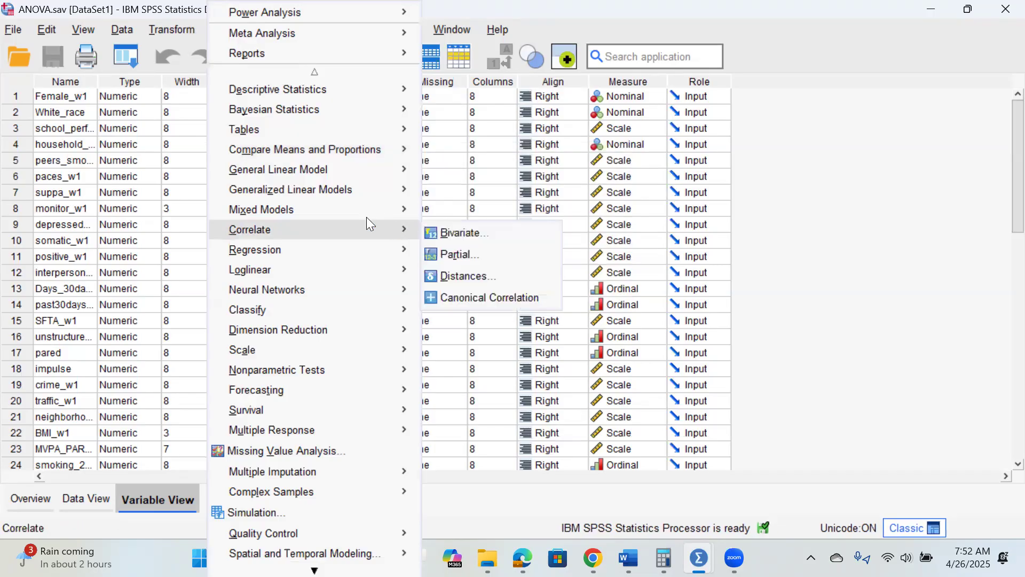
mouse_move(316, 169)
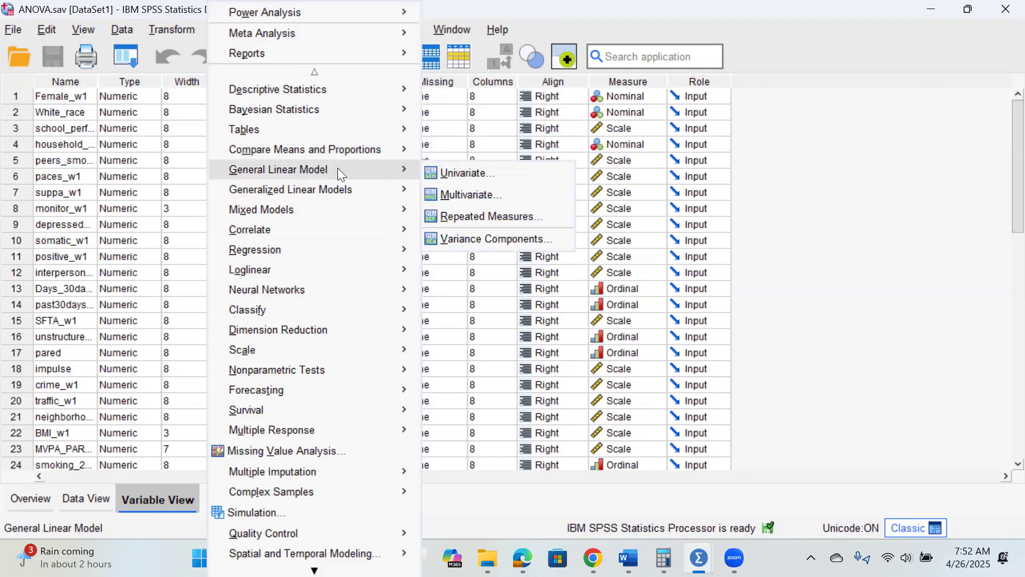
mouse_move(326, 189)
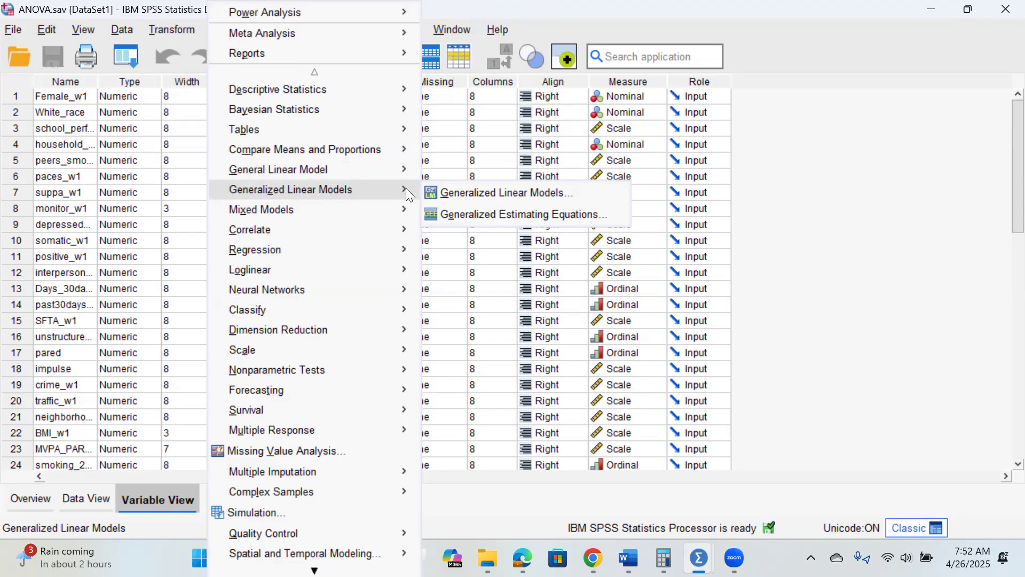
mouse_move(368, 171)
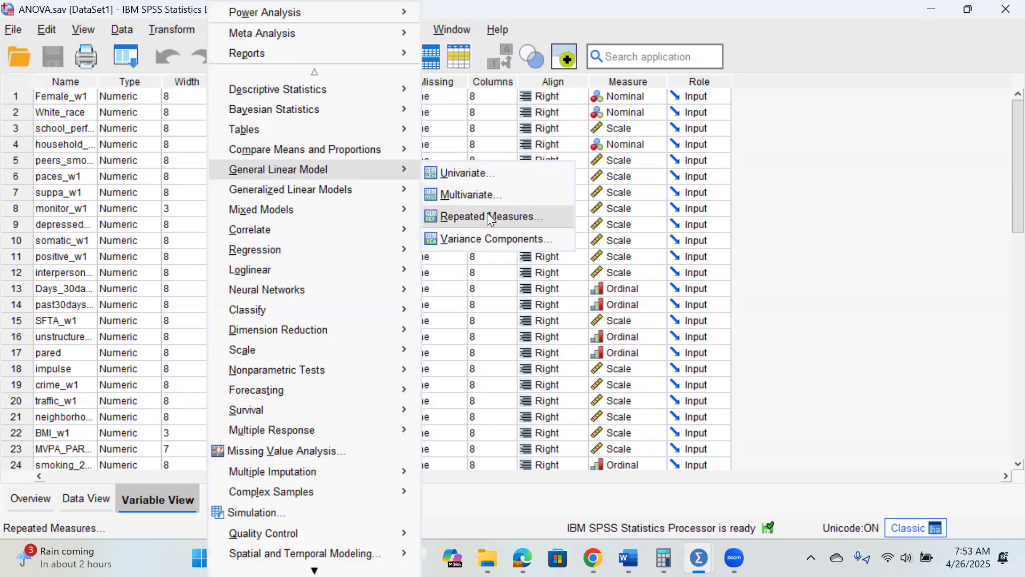
left_click(480, 175)
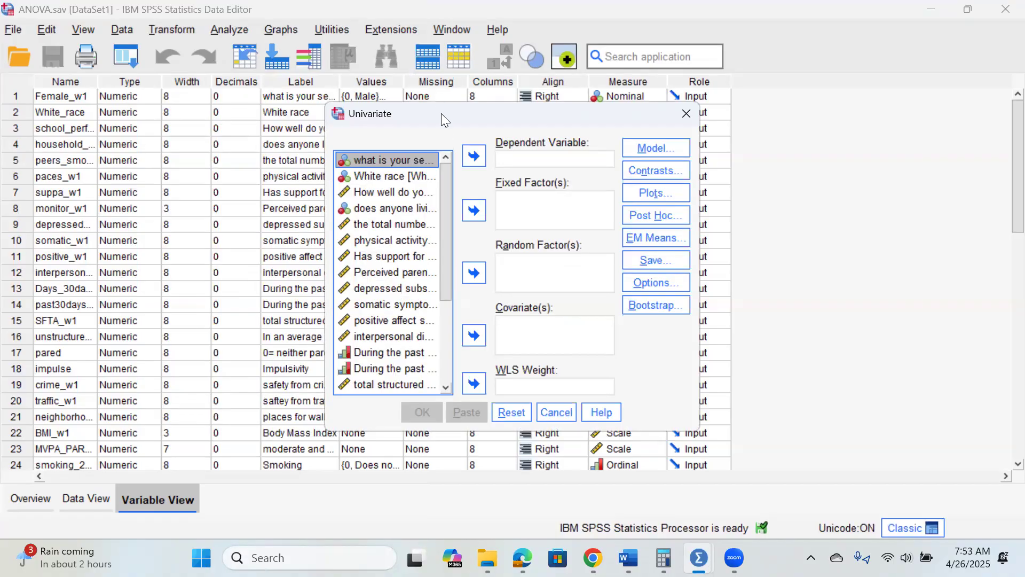
left_click_drag(441, 113, 406, 86)
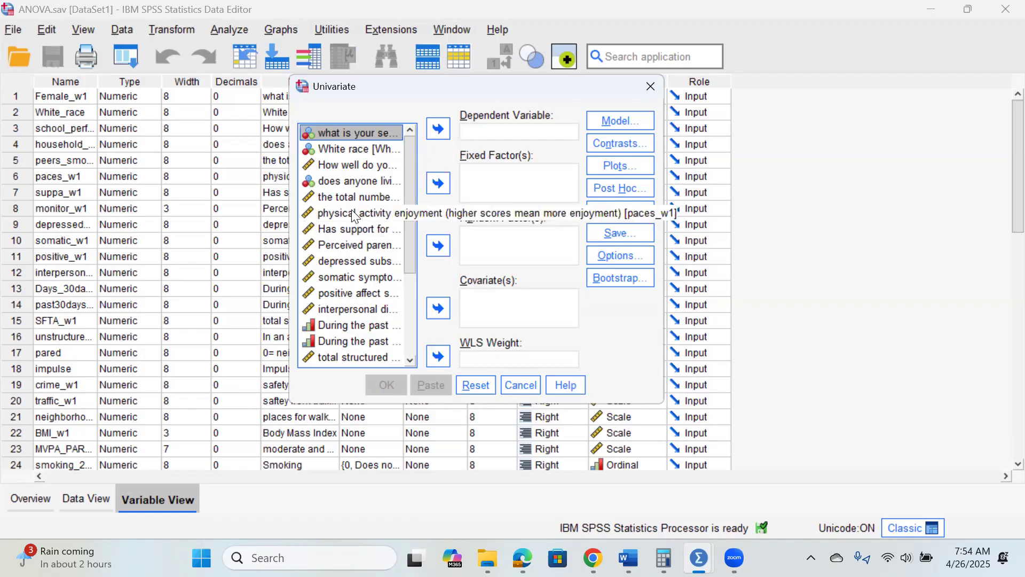
- Display variable names instead of labels in the Univariate source list and assign suppa_w1 as the dependent variable
right_click(337, 166)
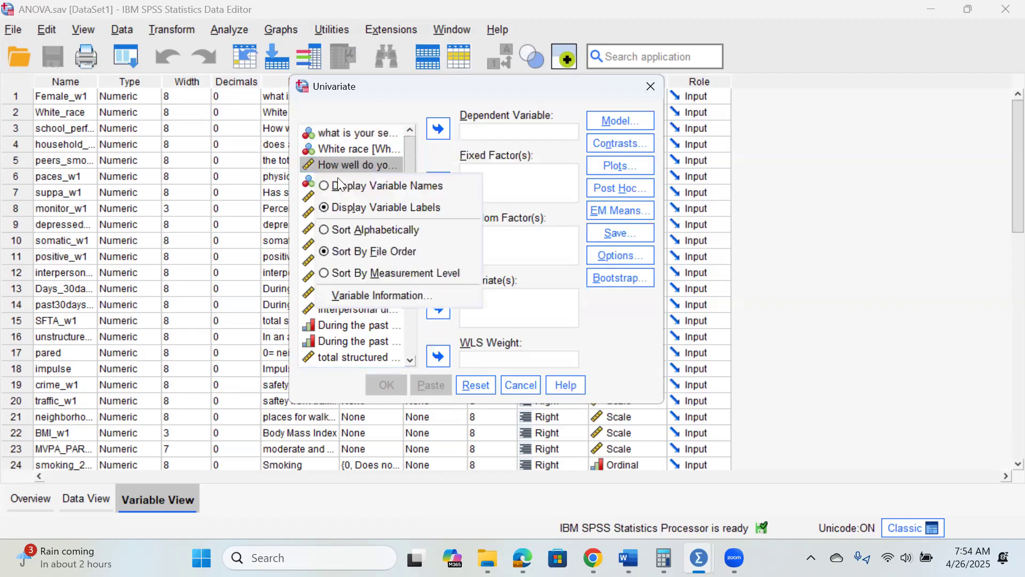
left_click(340, 186)
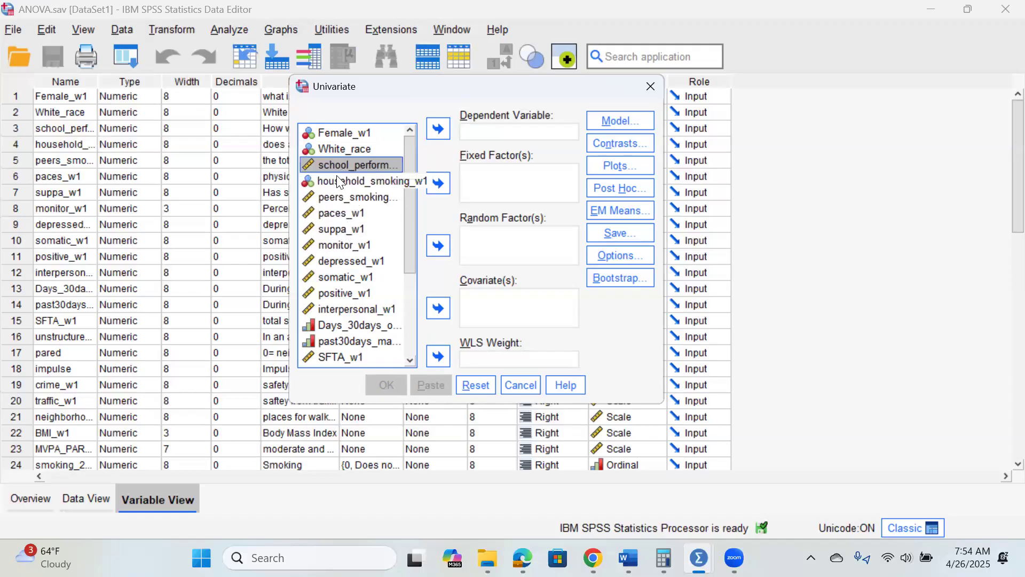
left_click(322, 231)
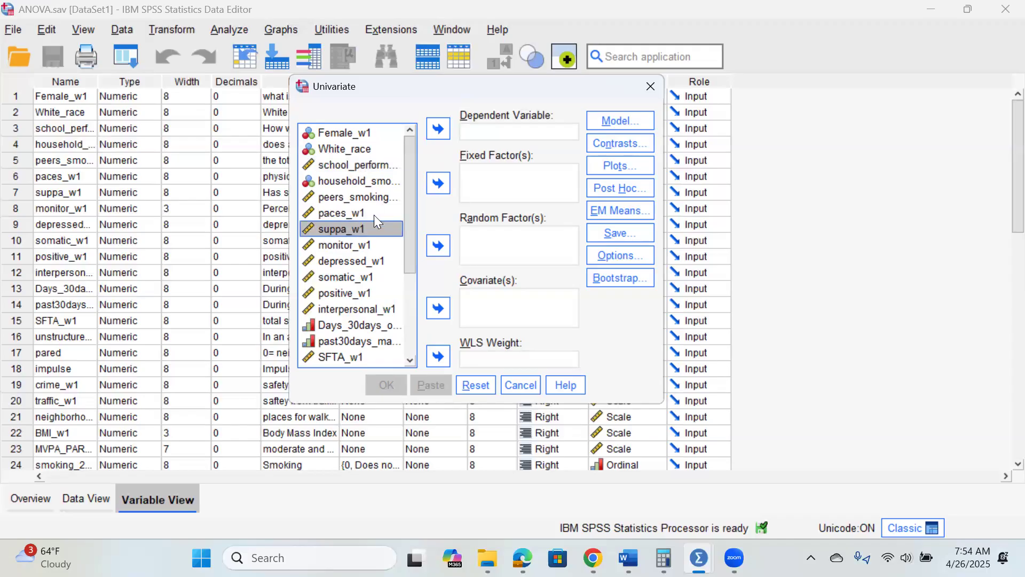
left_click(440, 132)
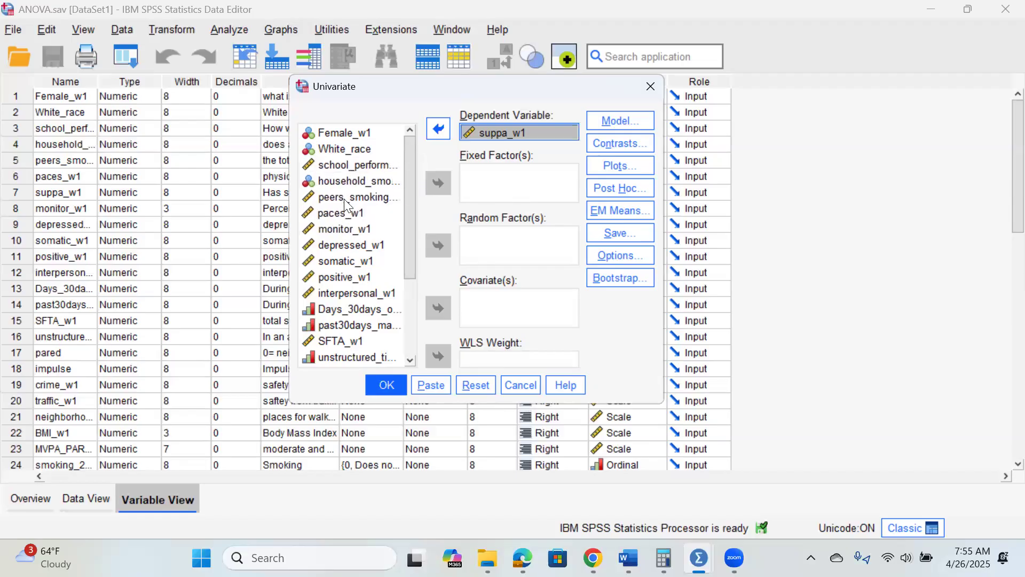
- Assign Female_w1 and White_race as fixed factors and paces_w1 as the covariate in the Univariate analysis
left_click(338, 133)
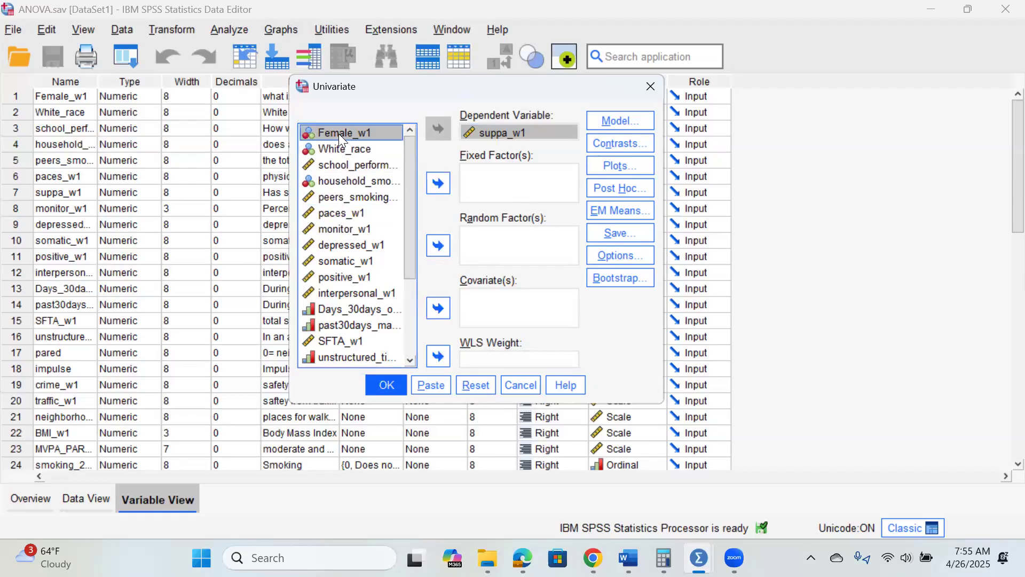
left_click(439, 182)
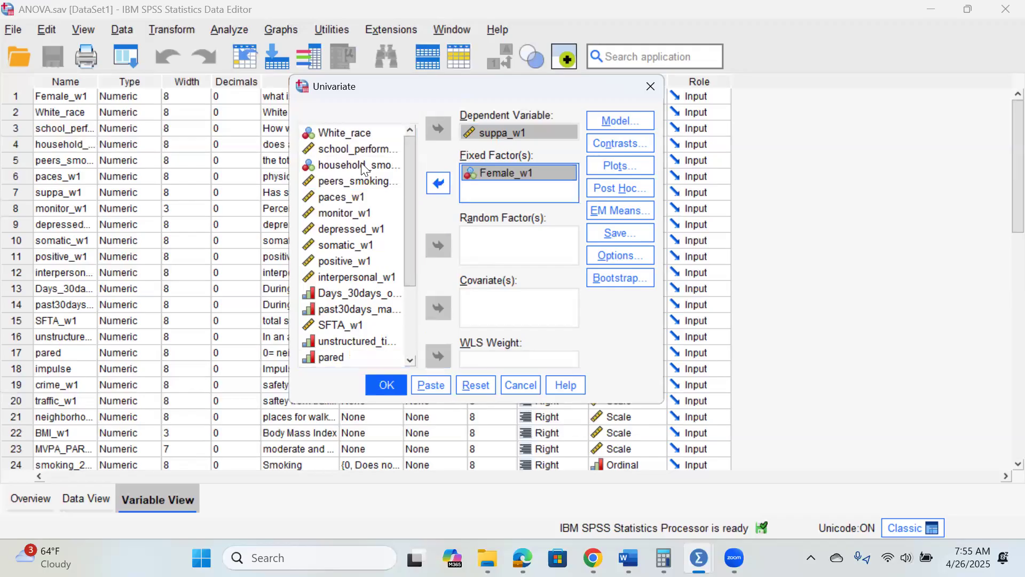
left_click(349, 134)
left_click(439, 183)
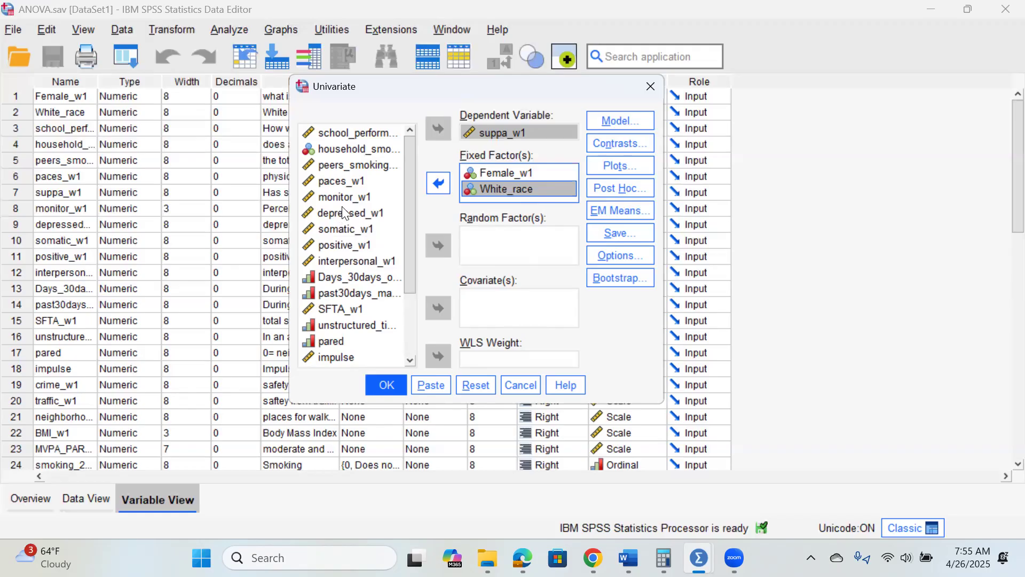
left_click(339, 185)
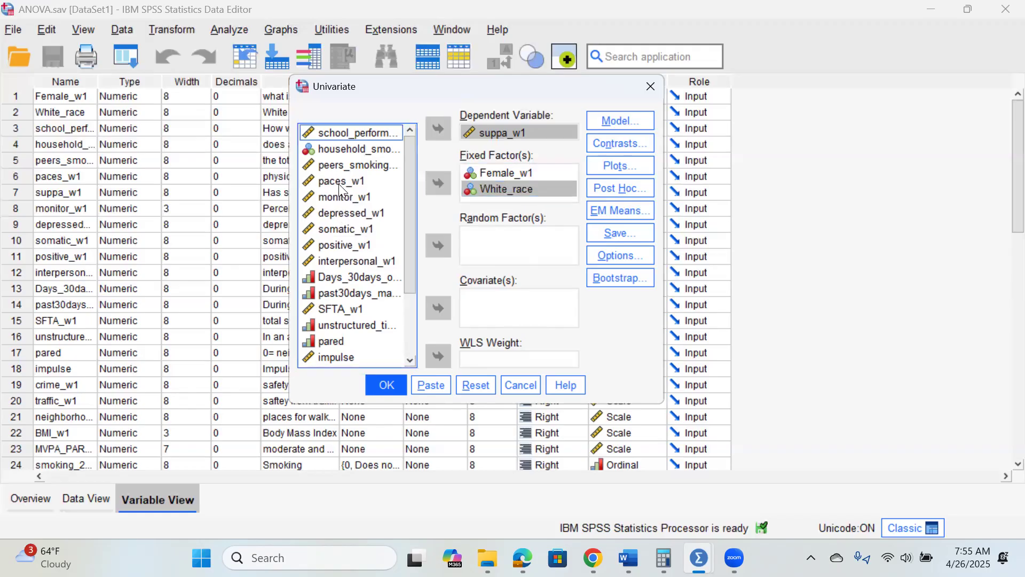
left_click(438, 308)
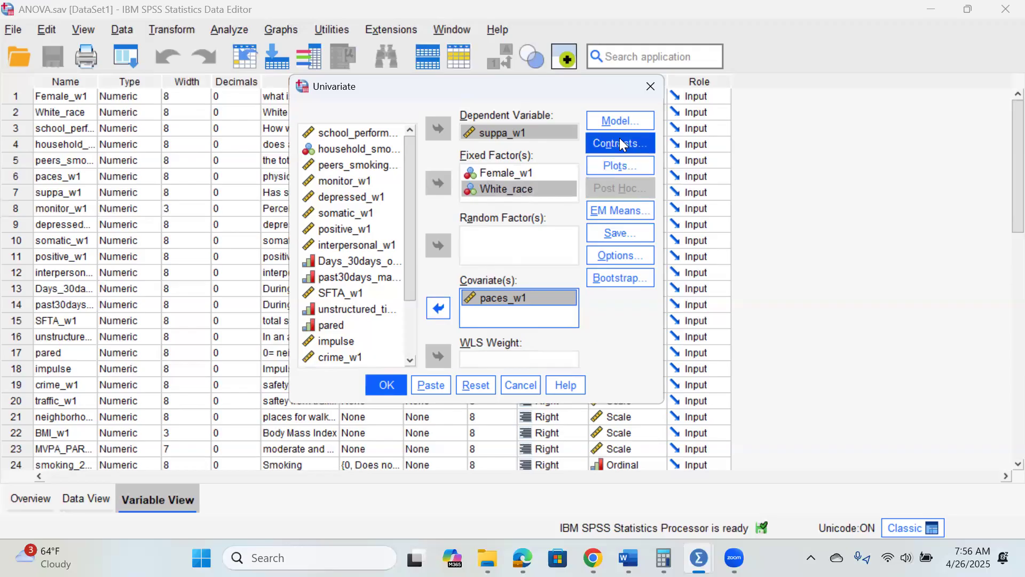
- Switch the model specification to built terms and add Female_w1, White_race and paces_w1 as main effects
left_click(617, 121)
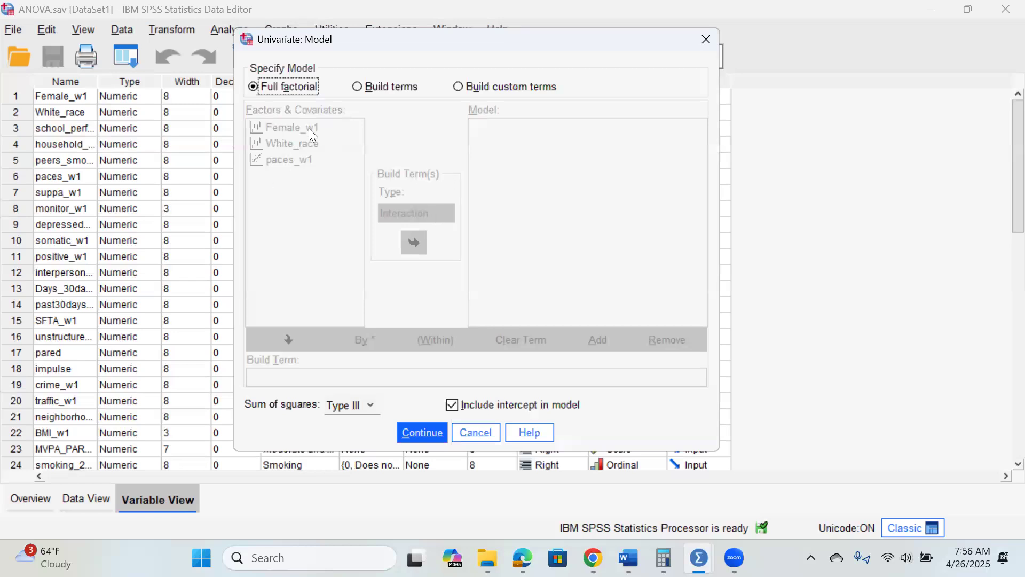
left_click(370, 87)
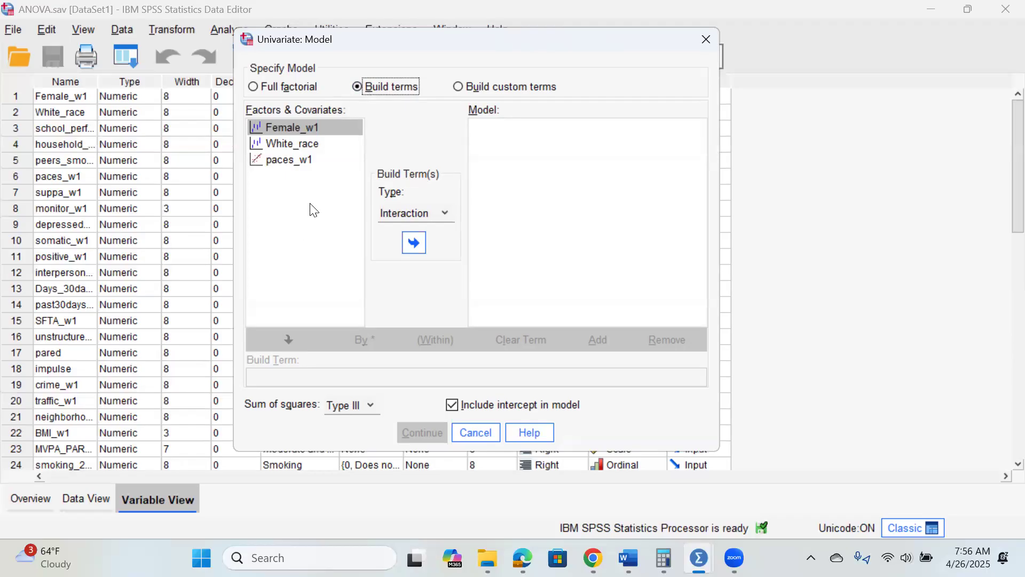
left_click(290, 159, "shift")
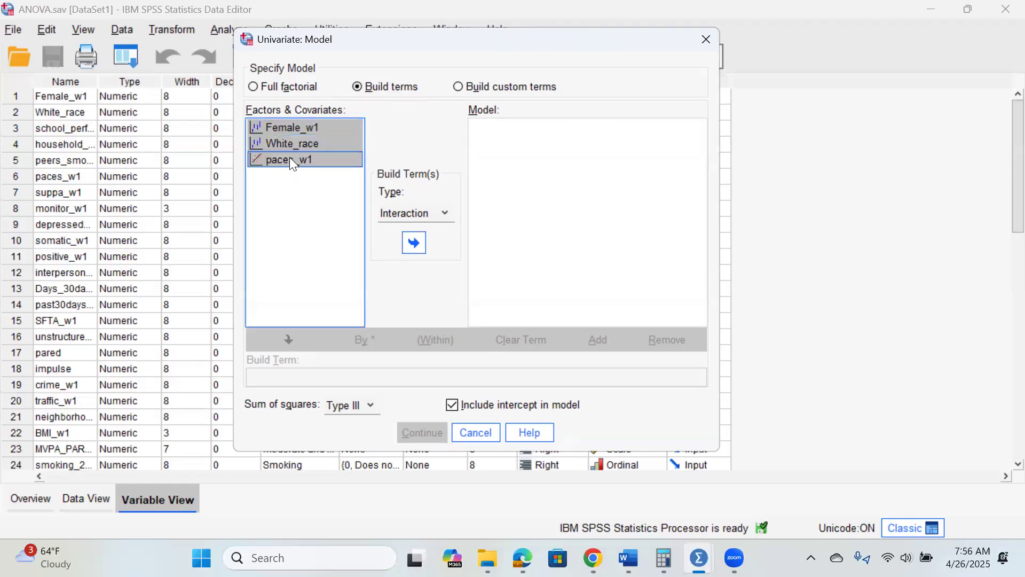
left_click(446, 218)
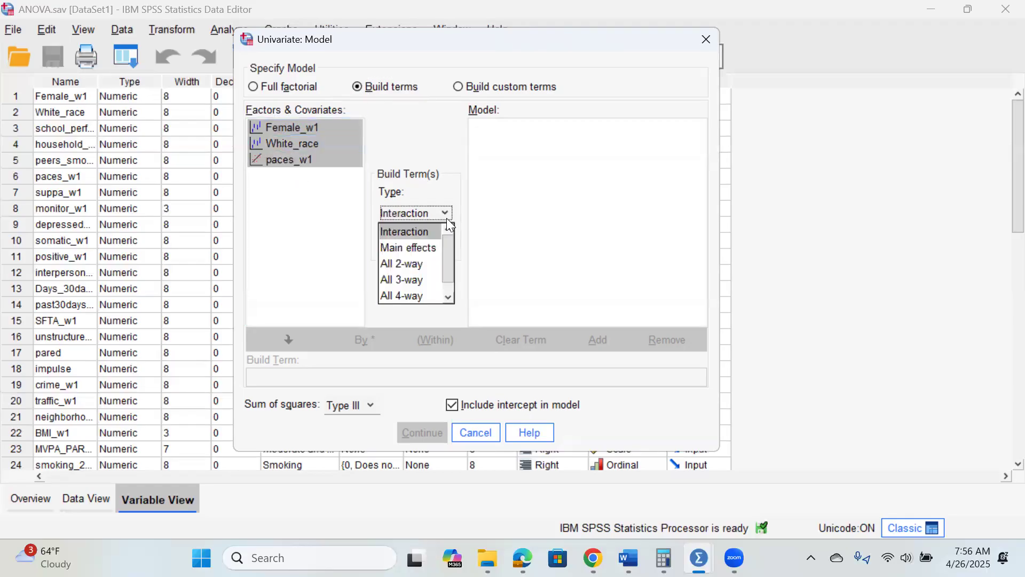
left_click(424, 249)
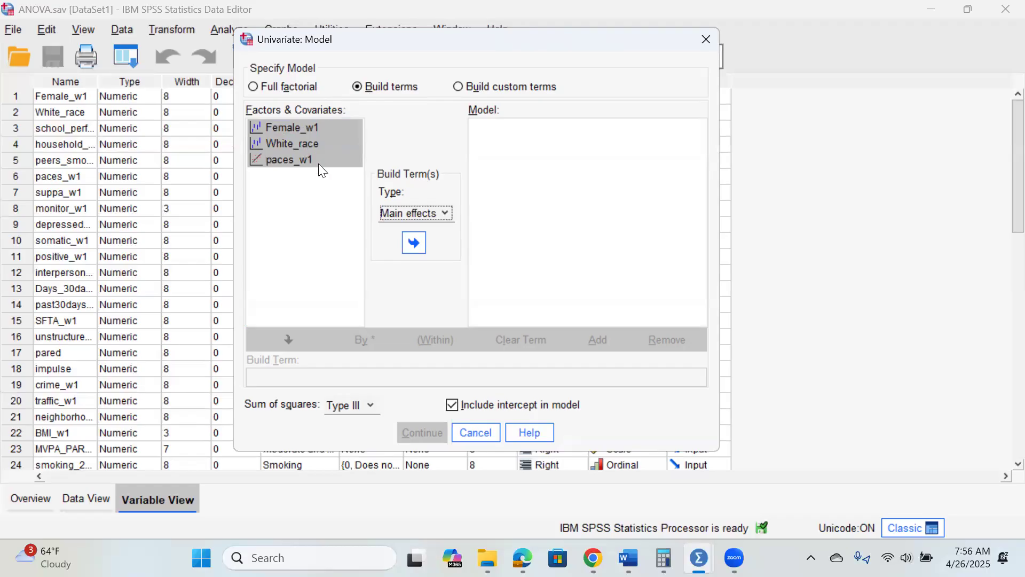
left_click(413, 242)
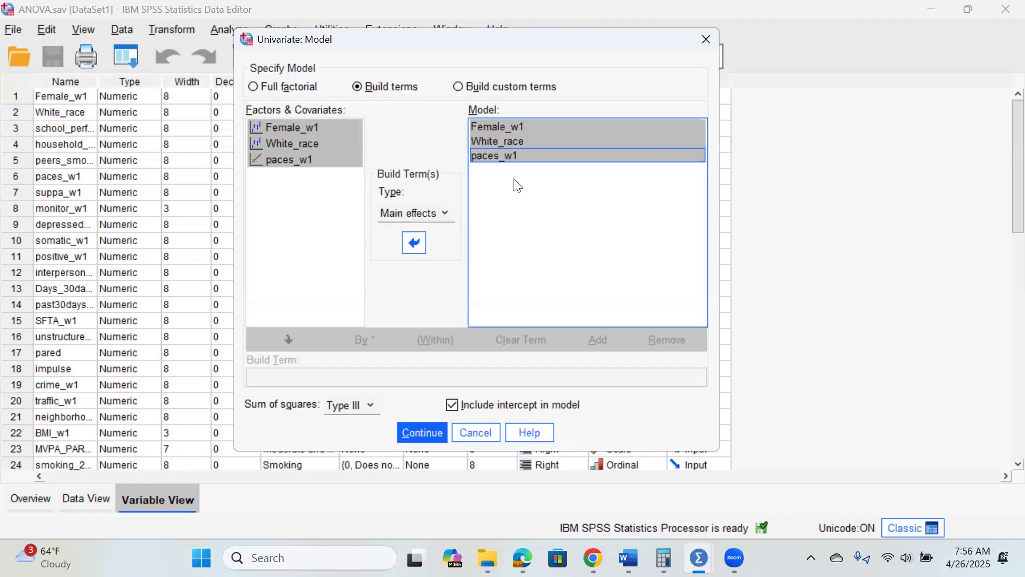
- Add all 2-way interactions among Female_w1, White_race and paces_w1 to the model and accept the model specification
left_click(437, 215)
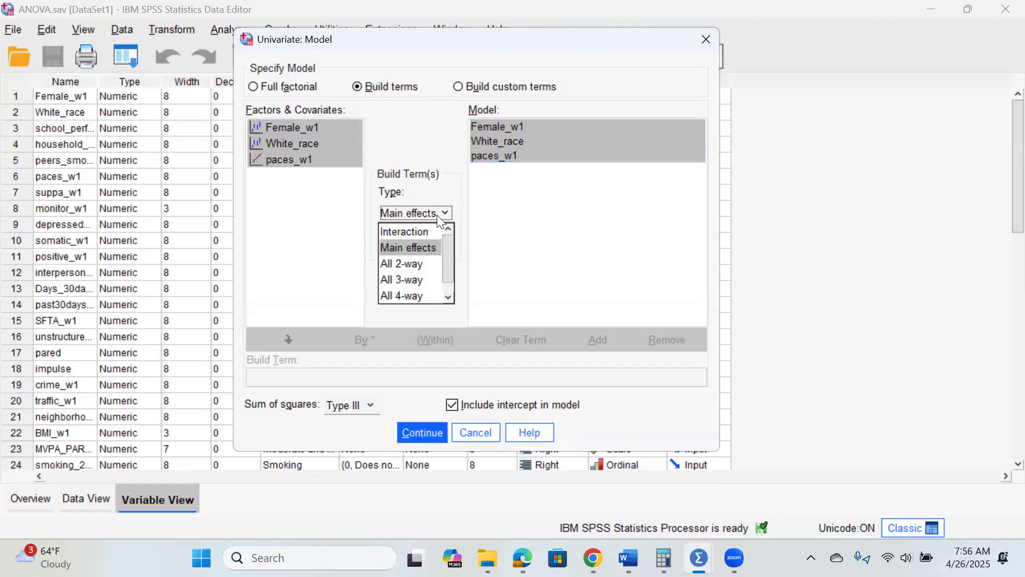
left_click(423, 263)
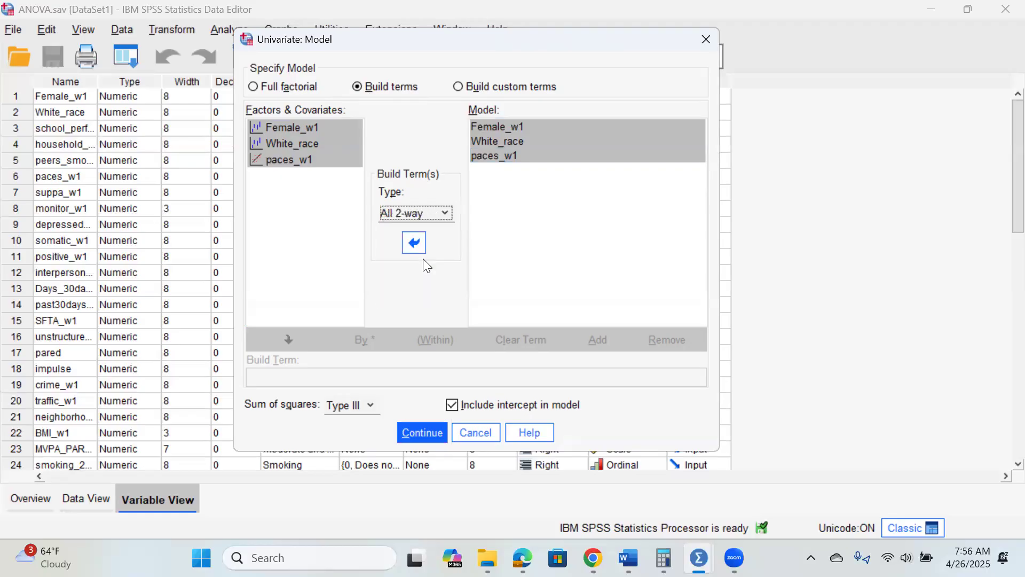
left_click(315, 183)
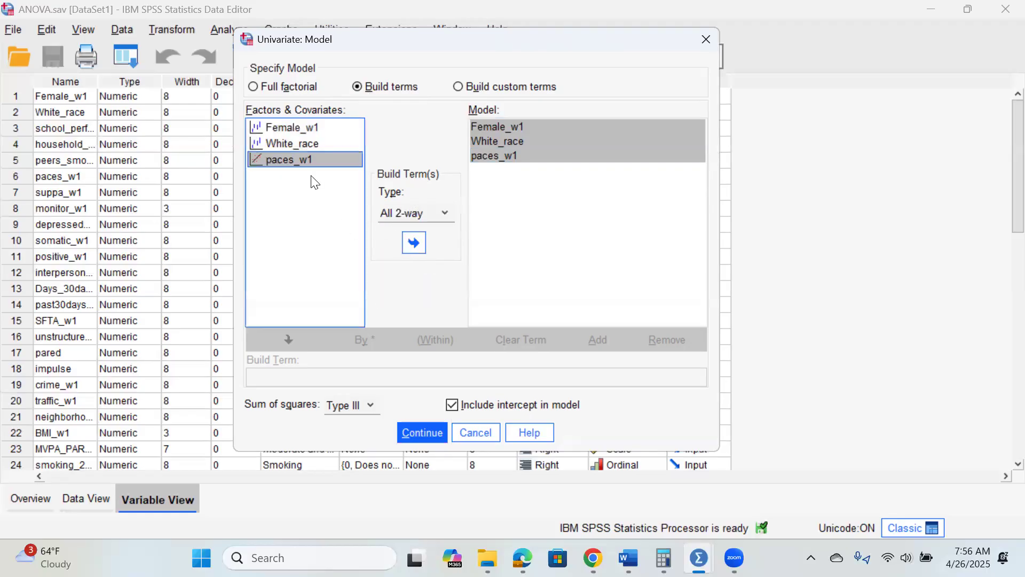
left_click(296, 127)
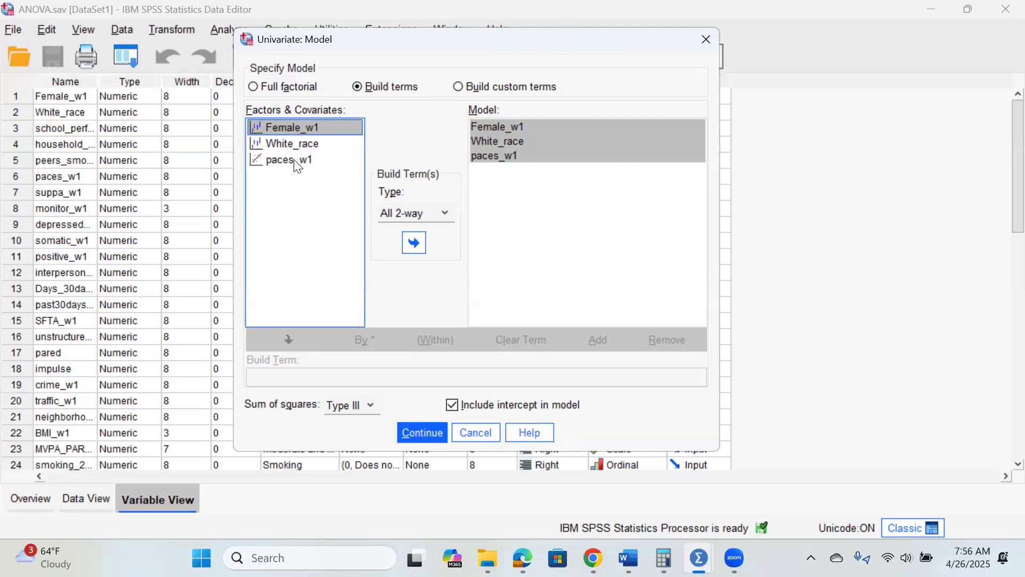
left_click(294, 159)
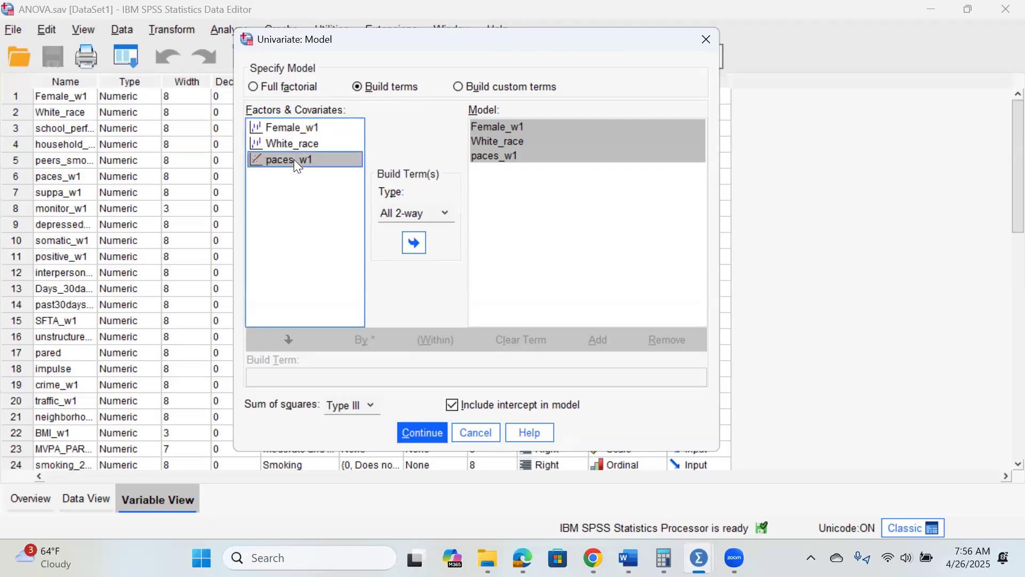
left_click(272, 128)
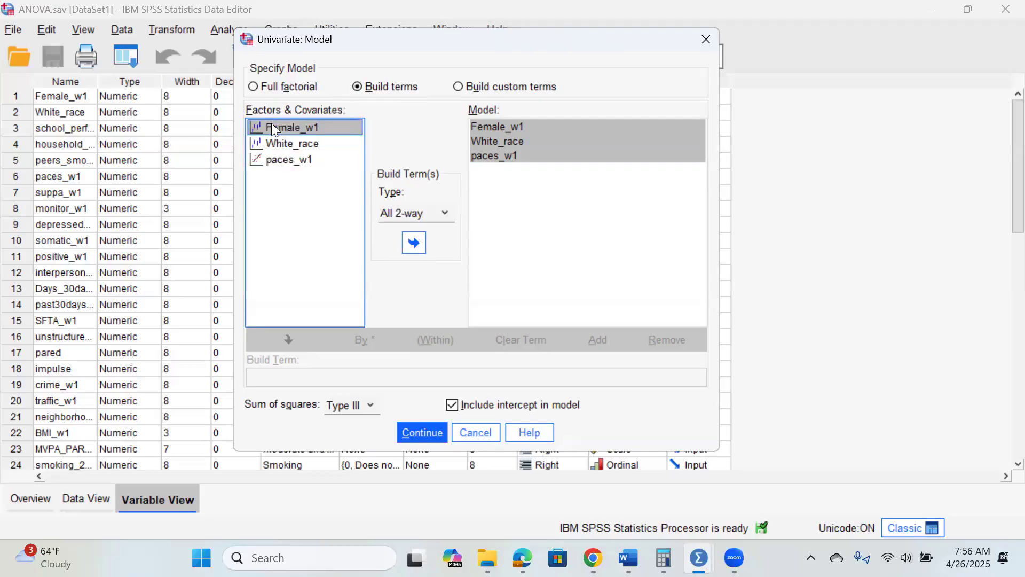
left_click(274, 161, "shift")
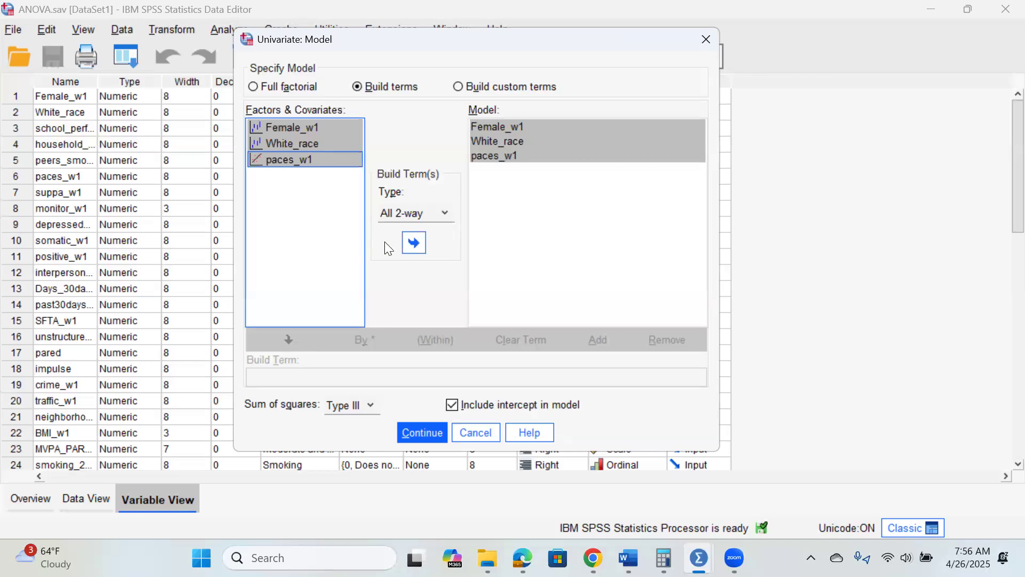
left_click(415, 244)
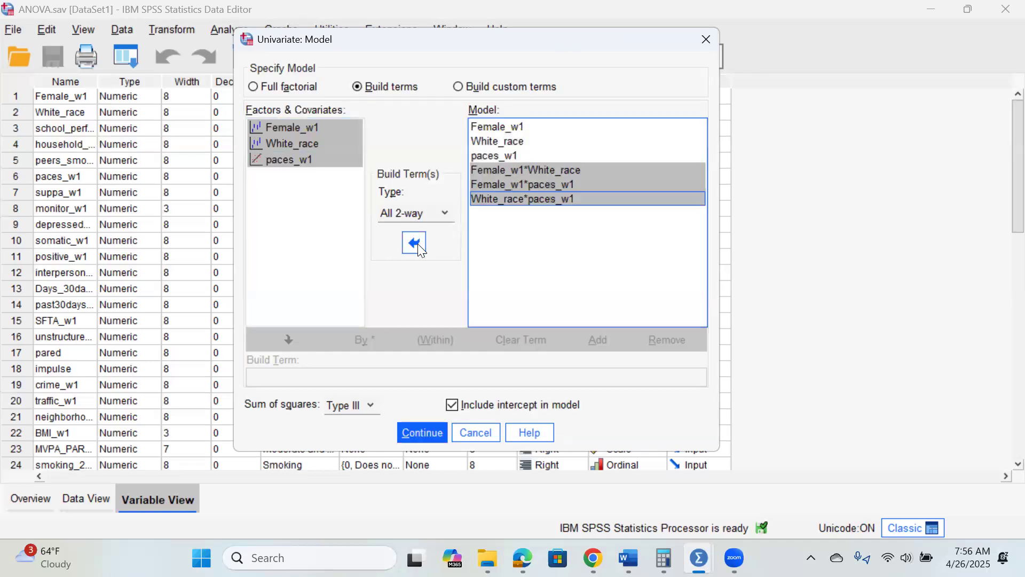
left_click(539, 260)
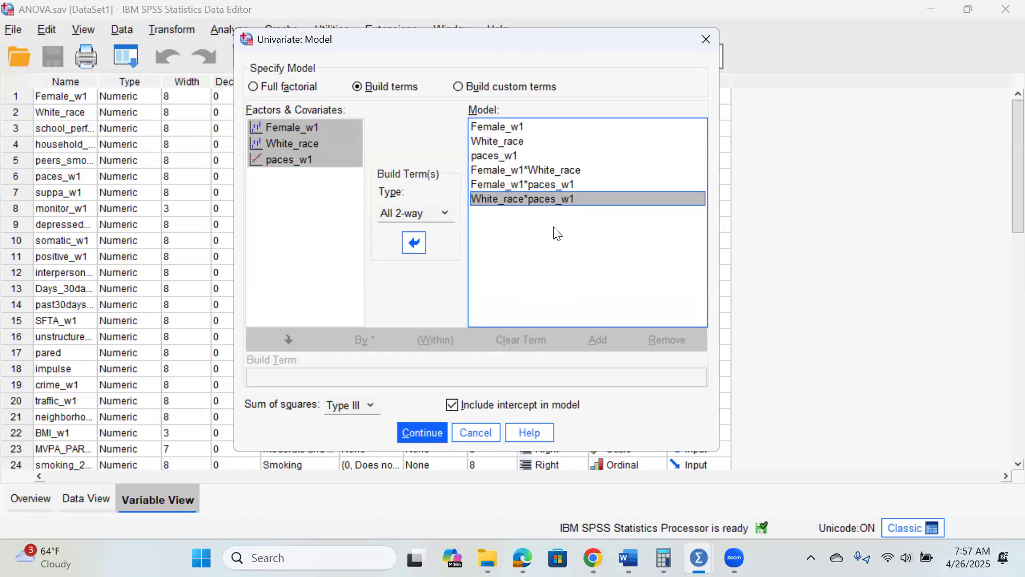
left_click(421, 433)
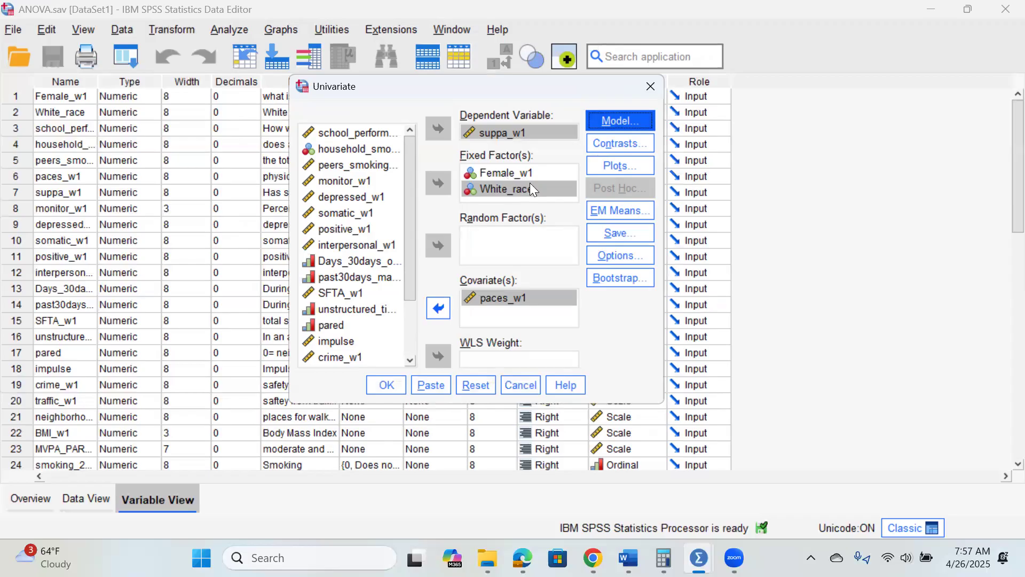
- Open the profile plot settings, review the plot requirements of SPSS Assignment 2 in Chrome, and return to the ANOVA.sav window in SPSS Statistics
left_click(601, 165)
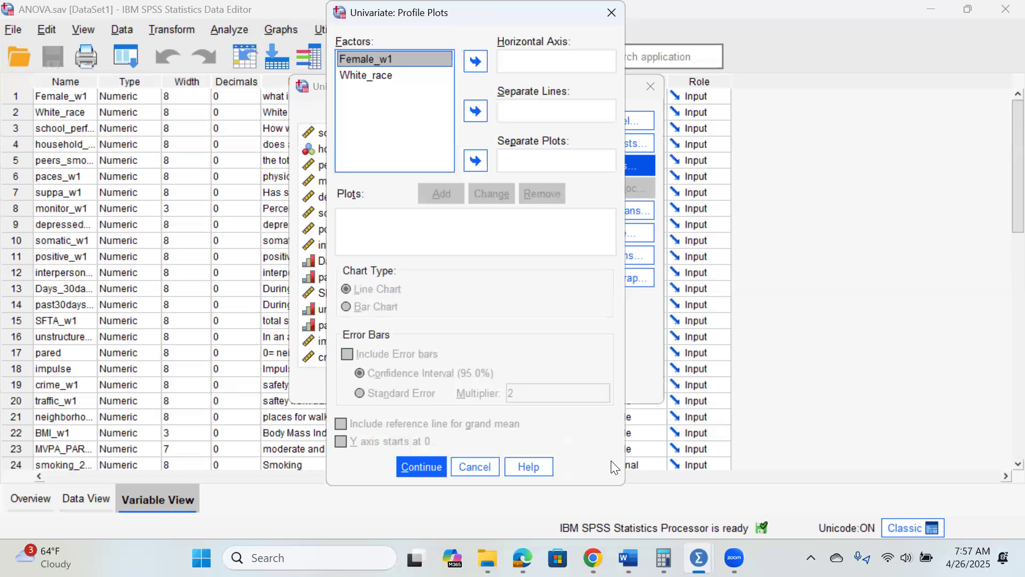
mouse_move(593, 557)
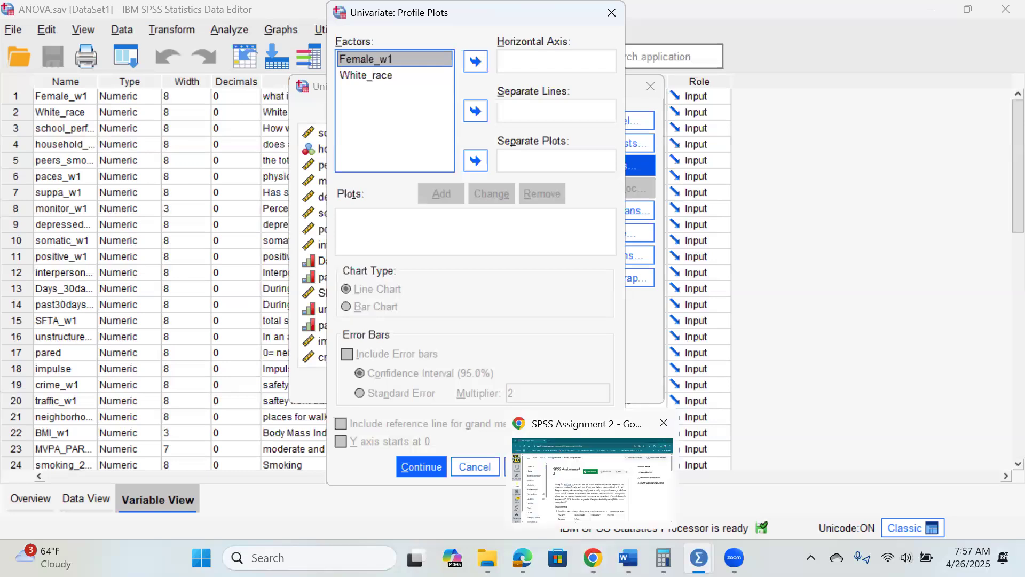
left_click(528, 374)
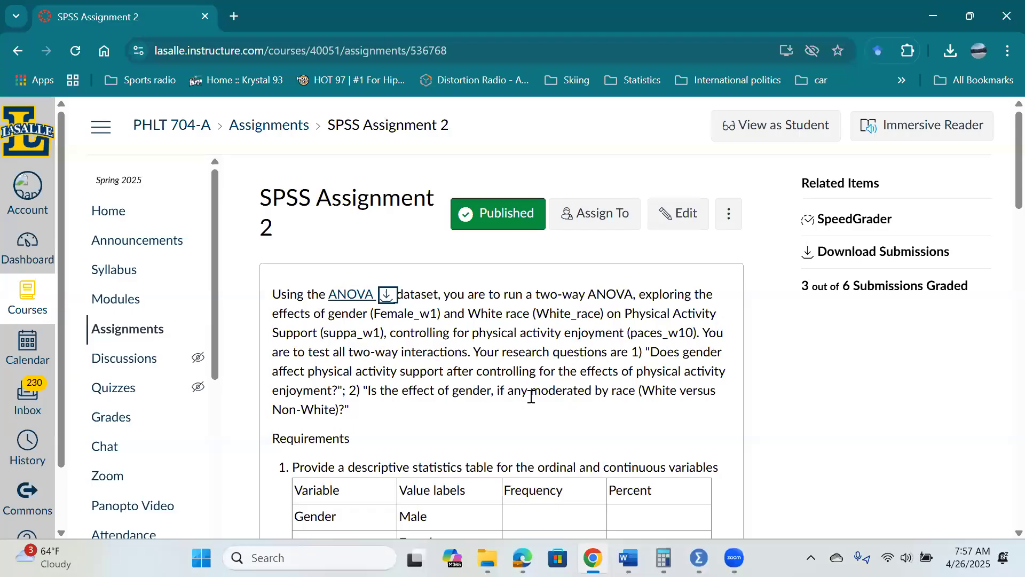
scroll(532, 397, "down", 15)
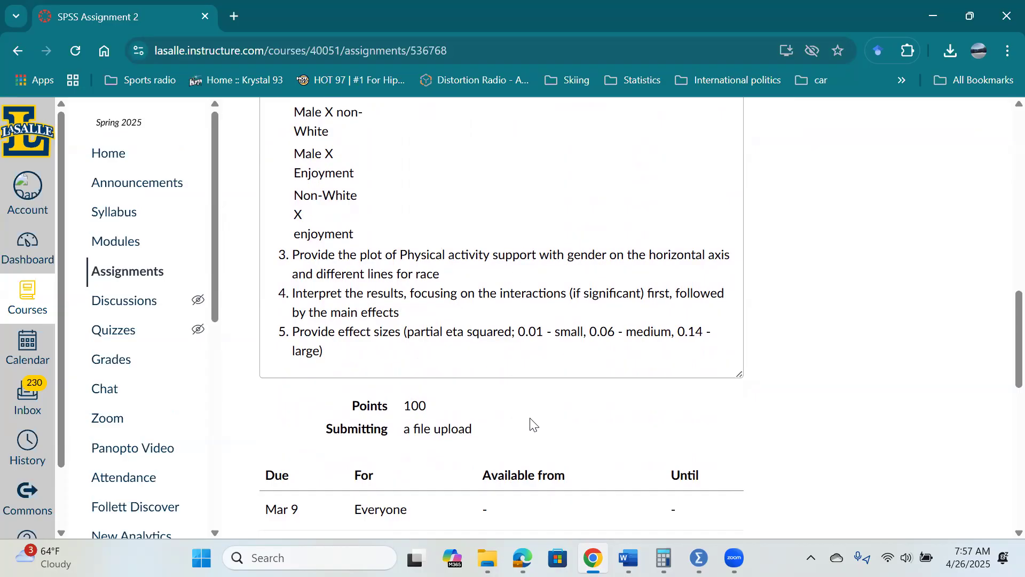
mouse_move(703, 550)
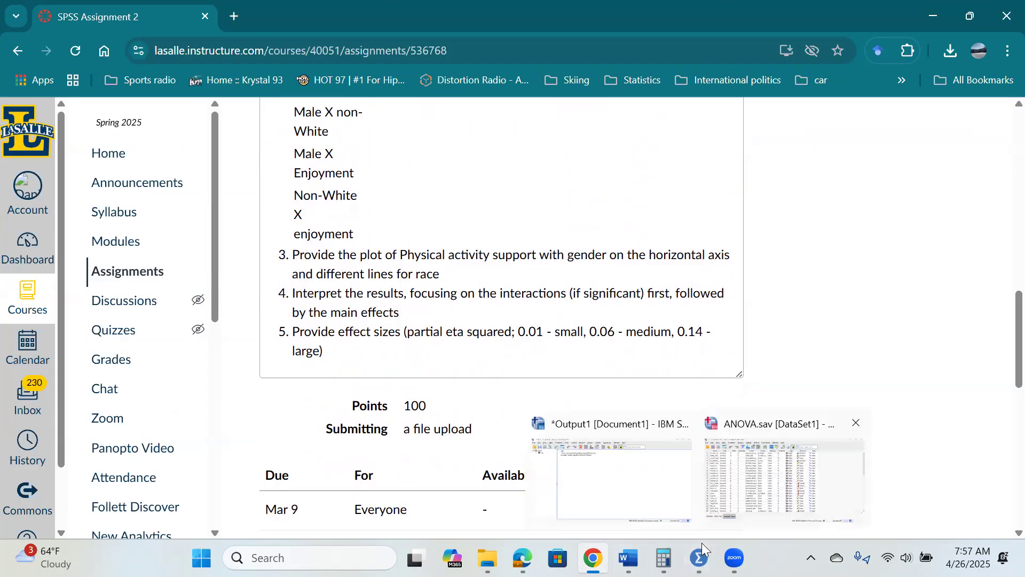
left_click(784, 479)
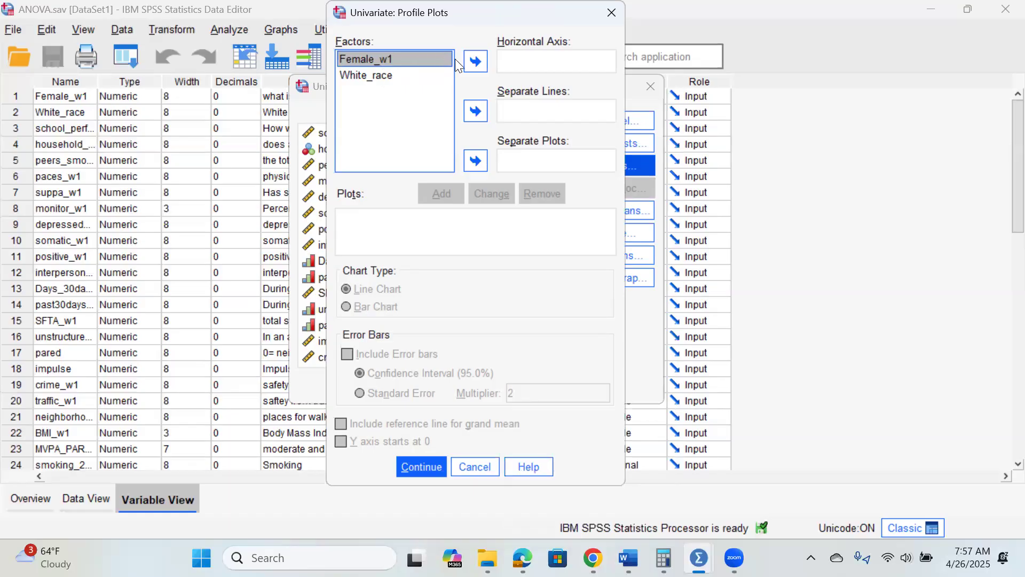
- Add a profile plot with Female_w1 on the horizontal axis and separate lines for White_race, and accept the plot settings
left_click(474, 59)
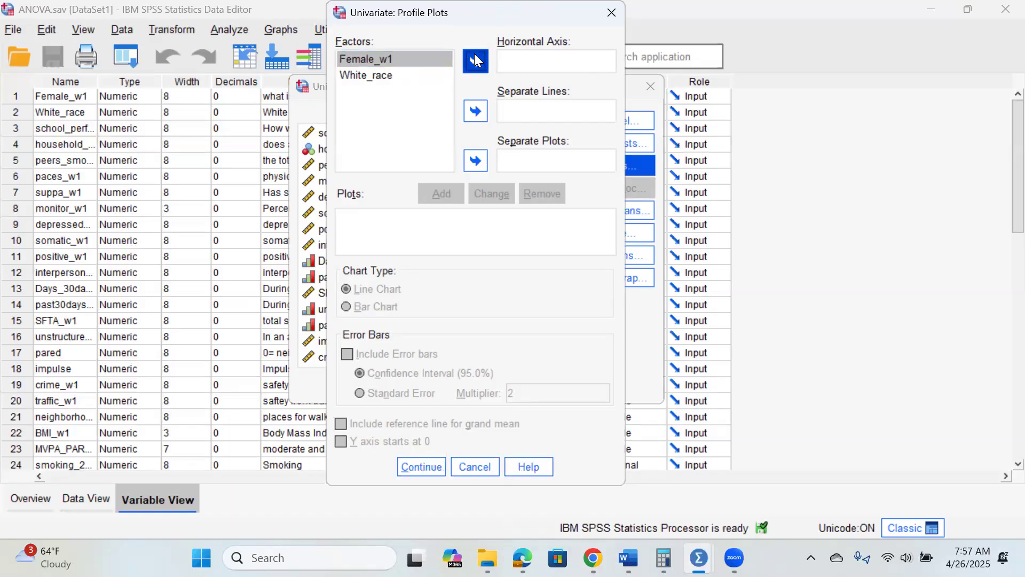
left_click(382, 75)
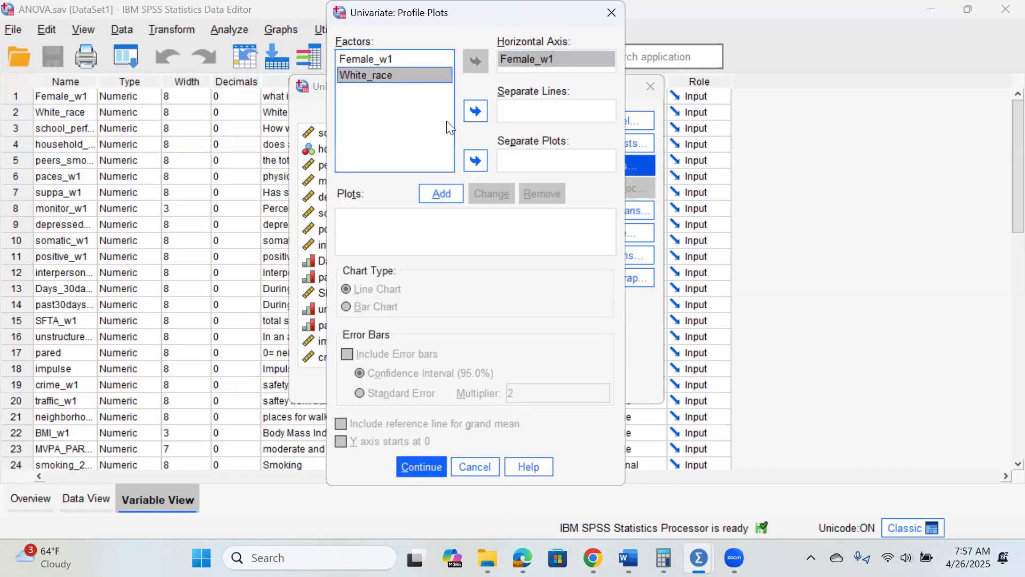
left_click(479, 110)
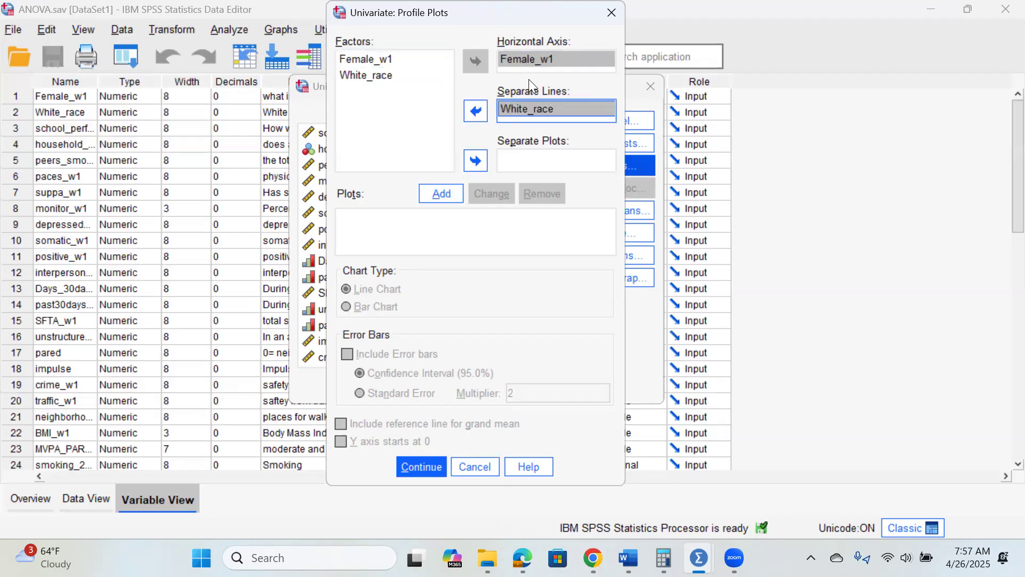
left_click(449, 190)
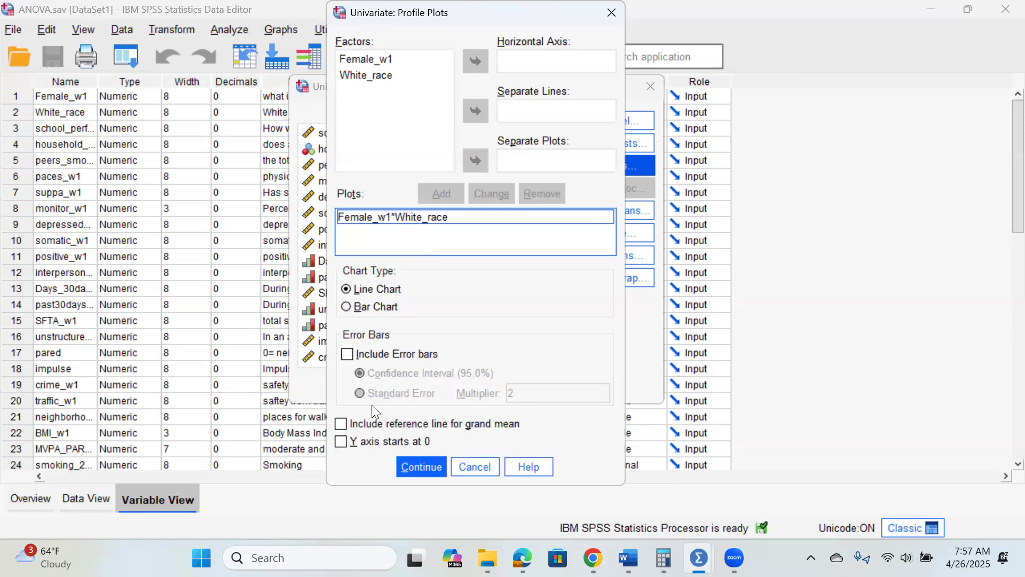
left_click(415, 466)
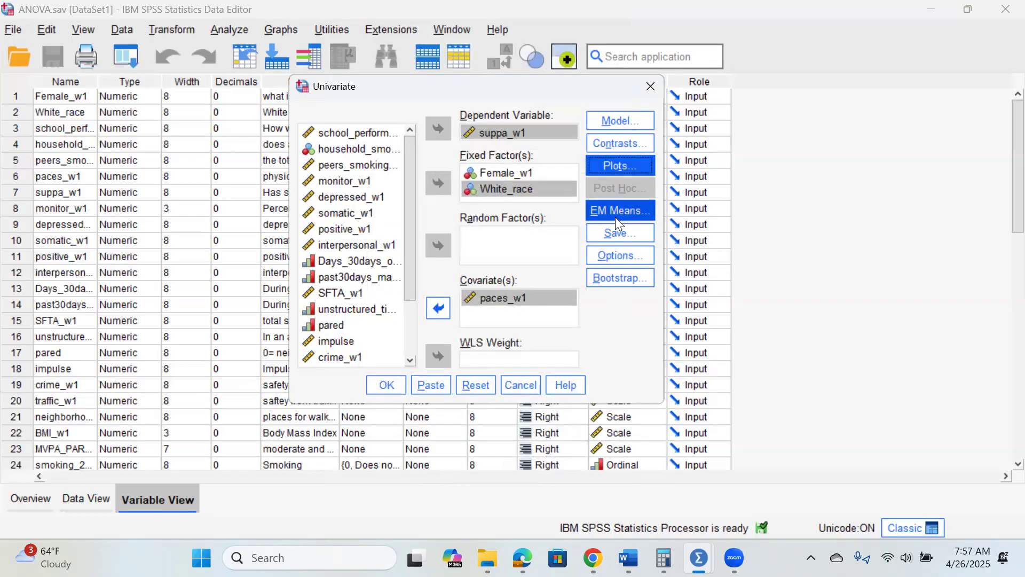
- Enable parameter estimates and estimates of effect size in the Univariate options, accept them and run the analysis
left_click(617, 252)
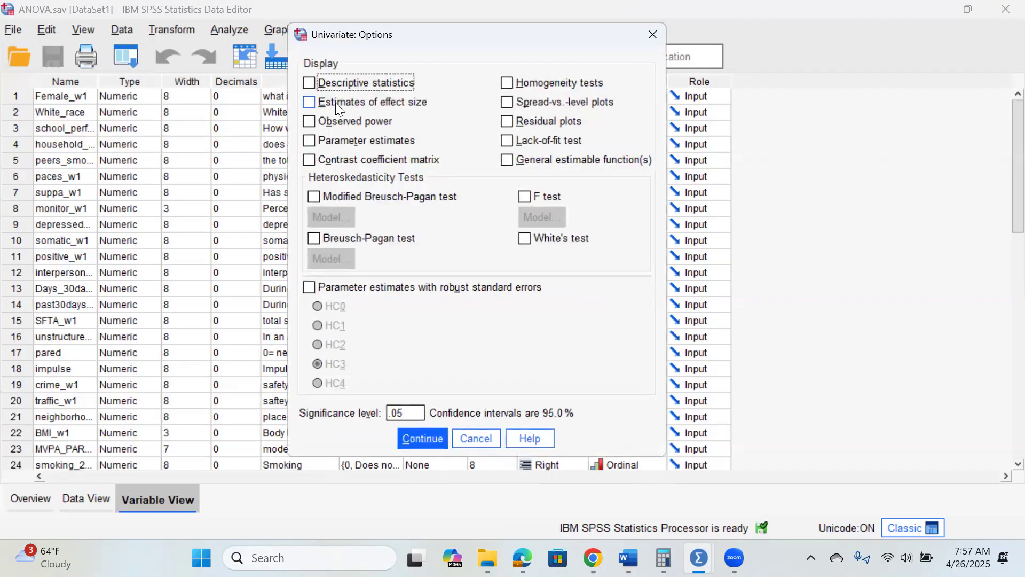
left_click(328, 137)
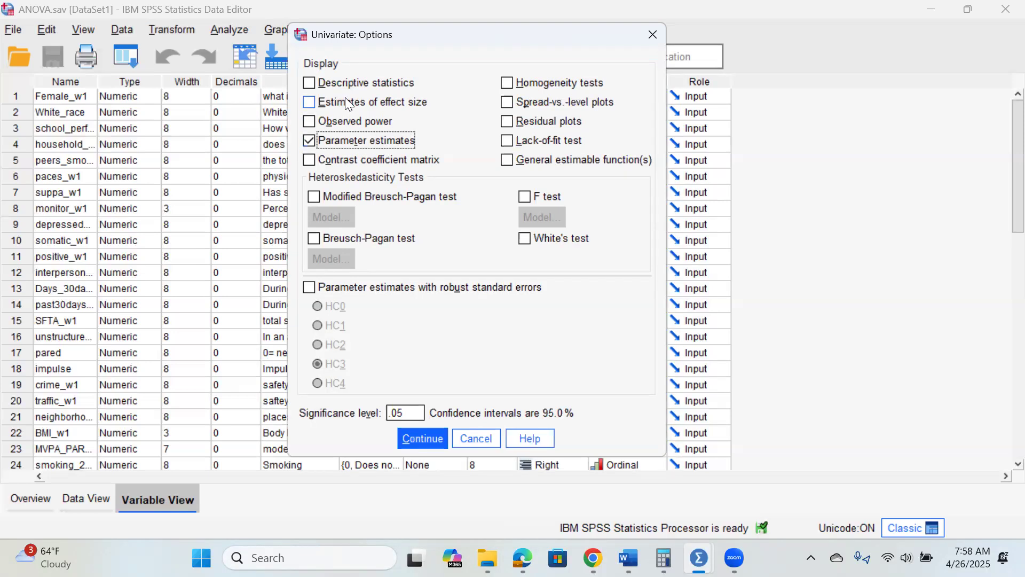
left_click(315, 102)
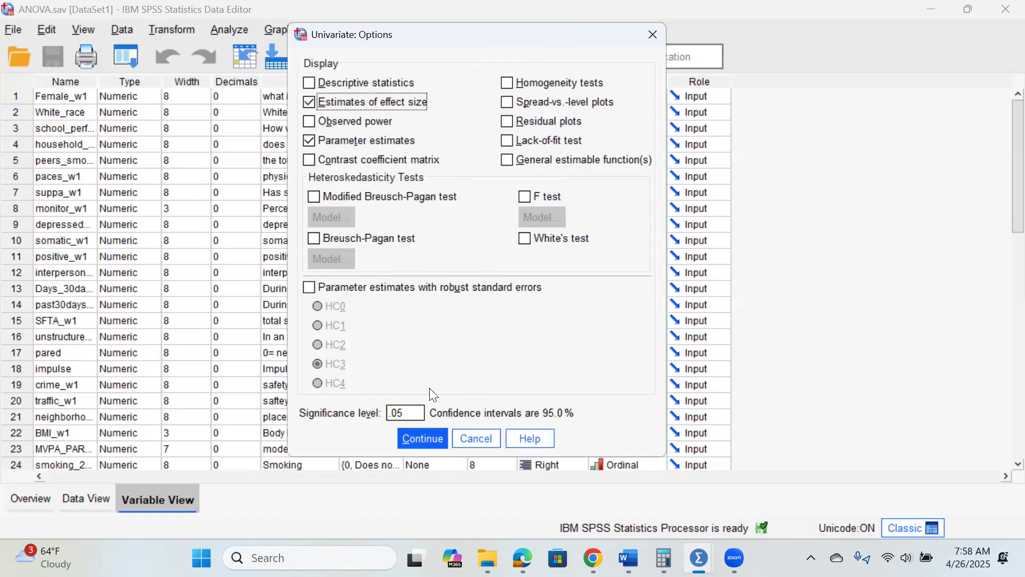
left_click(427, 442)
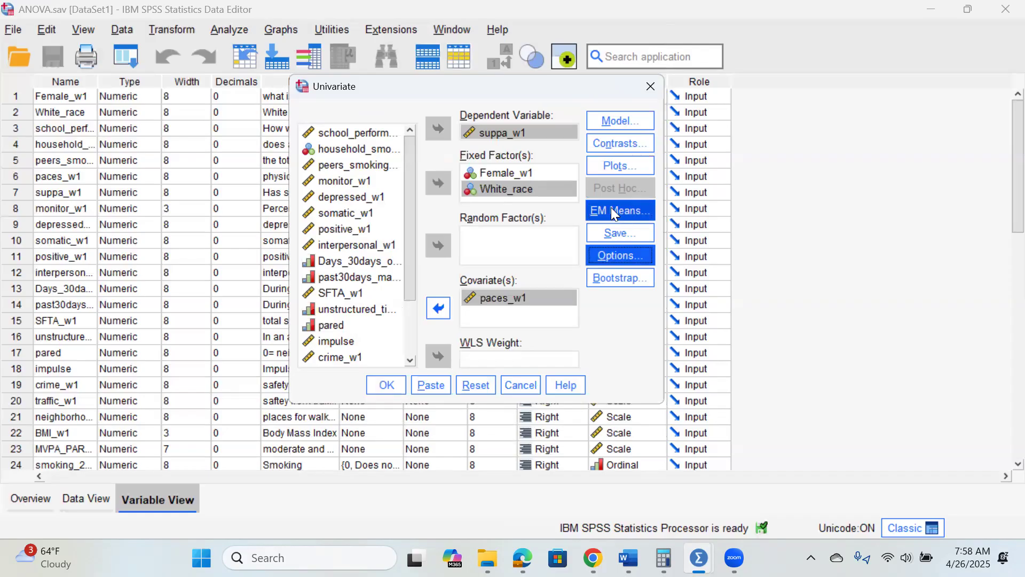
left_click(382, 385)
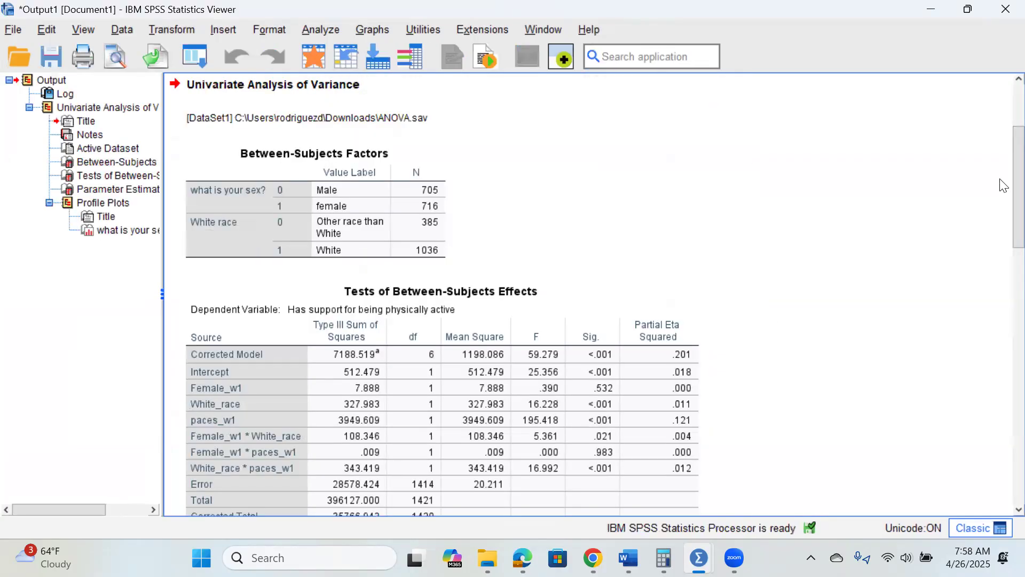
- Examine the Between-Subjects Factors and Tests of Between-Subjects Effects tables in the output
left_click_drag(1015, 180, 1003, 204)
left_click(371, 154)
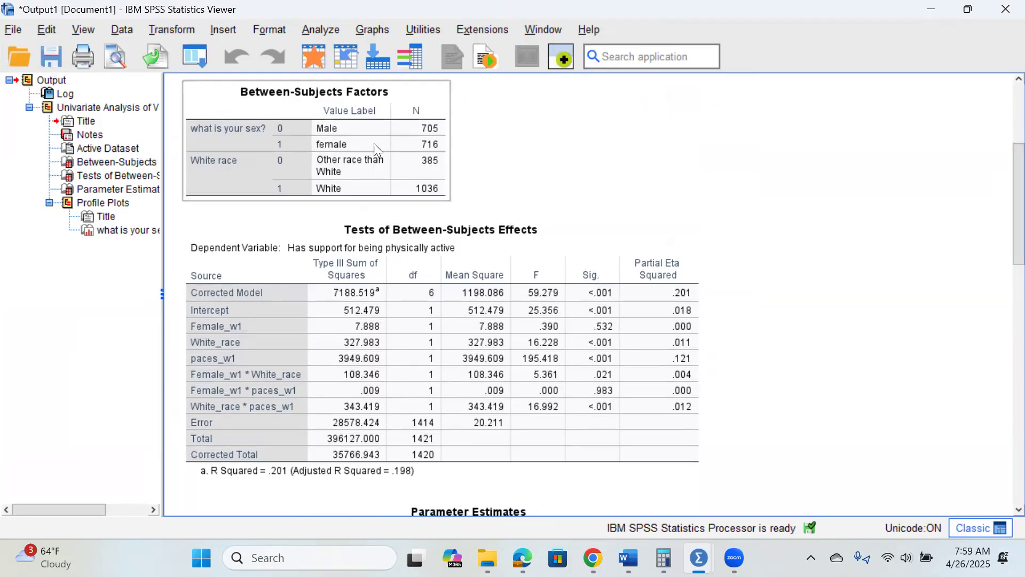
left_click(514, 152)
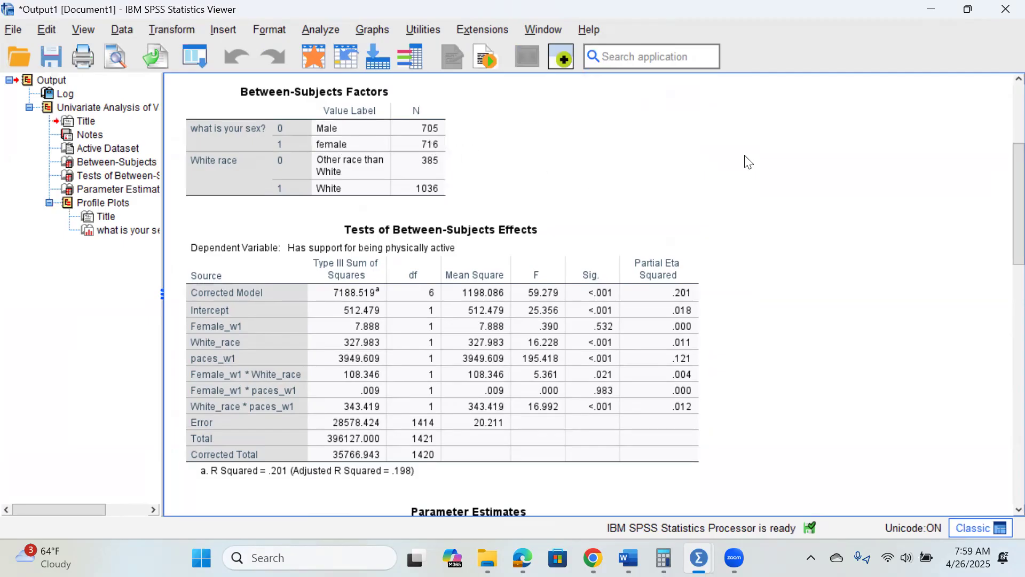
left_click(437, 188)
left_click(536, 169)
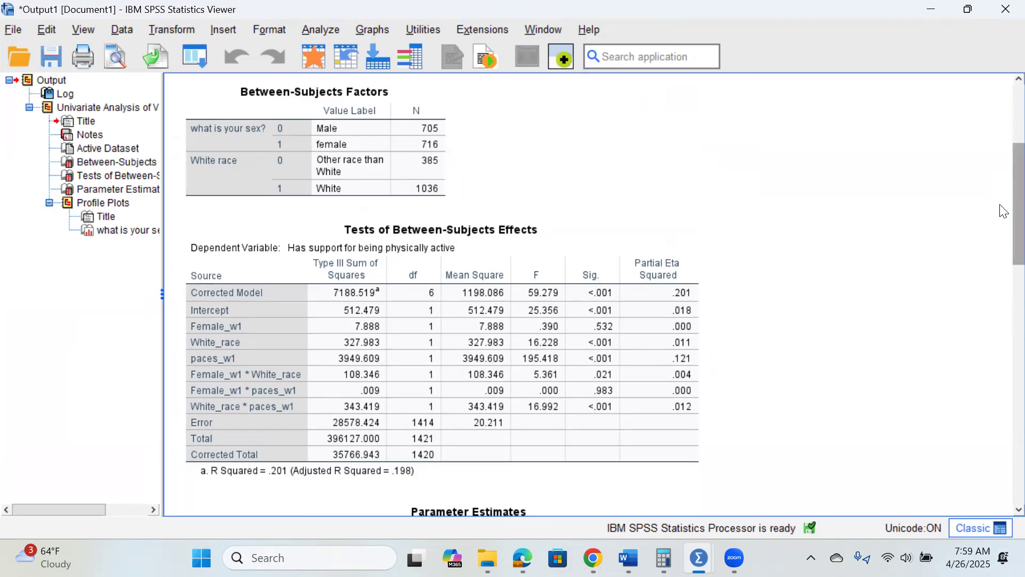
scroll(1004, 194, "down", 3)
scroll(1004, 196, "up", 2)
scroll(1004, 197, "down", 3)
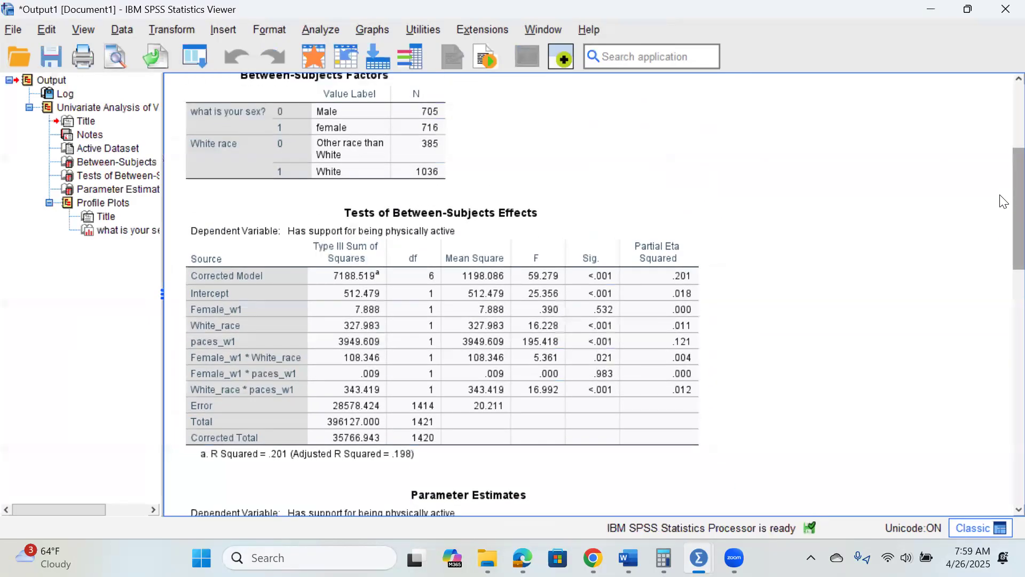
left_click(250, 292)
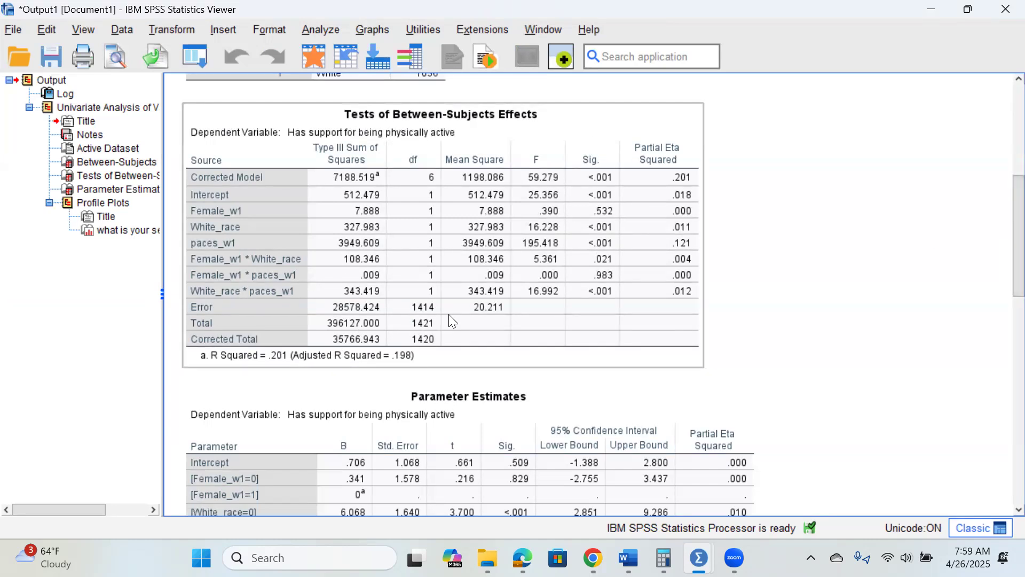
left_click(728, 290)
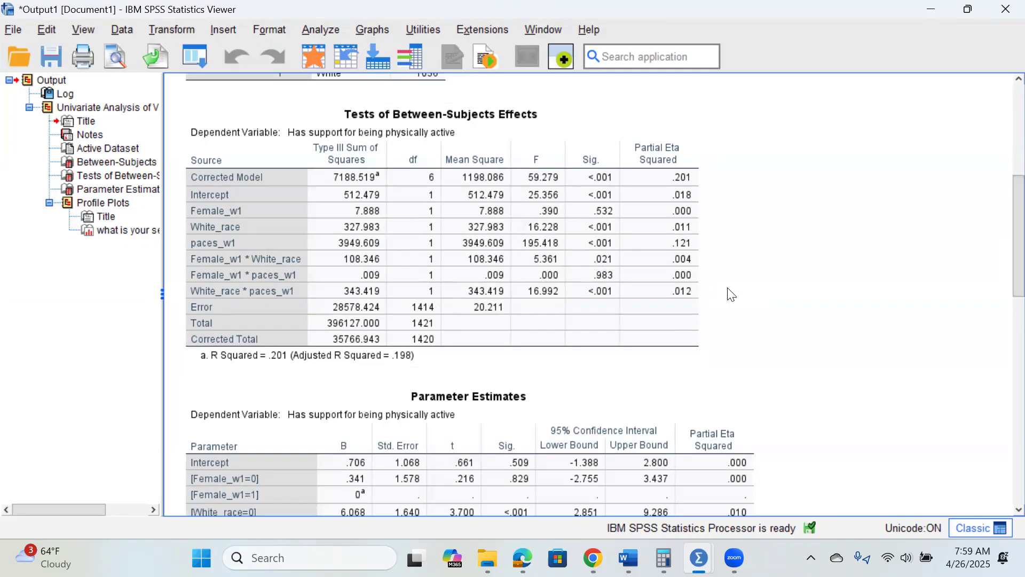
- Examine the Parameter Estimates table for the main effects and two-way interactions
left_click_drag(1004, 227, 1004, 314)
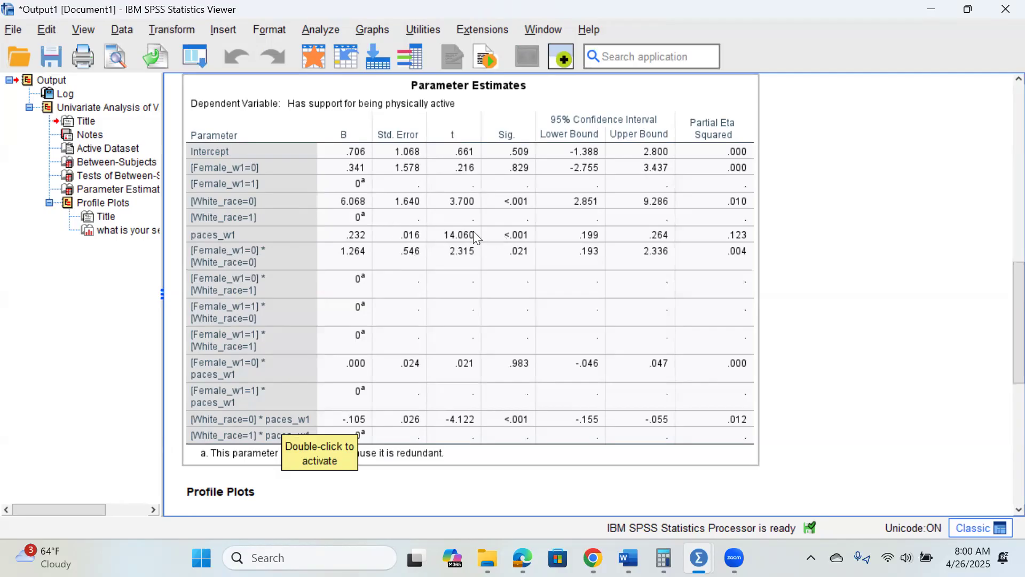
scroll(474, 233, "down", 3)
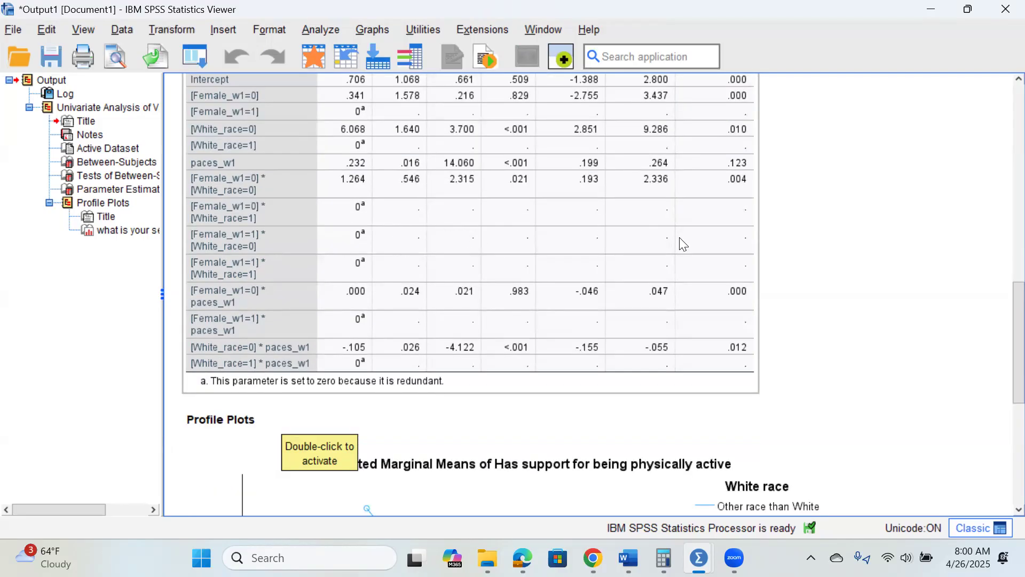
scroll(807, 274, "up", 3)
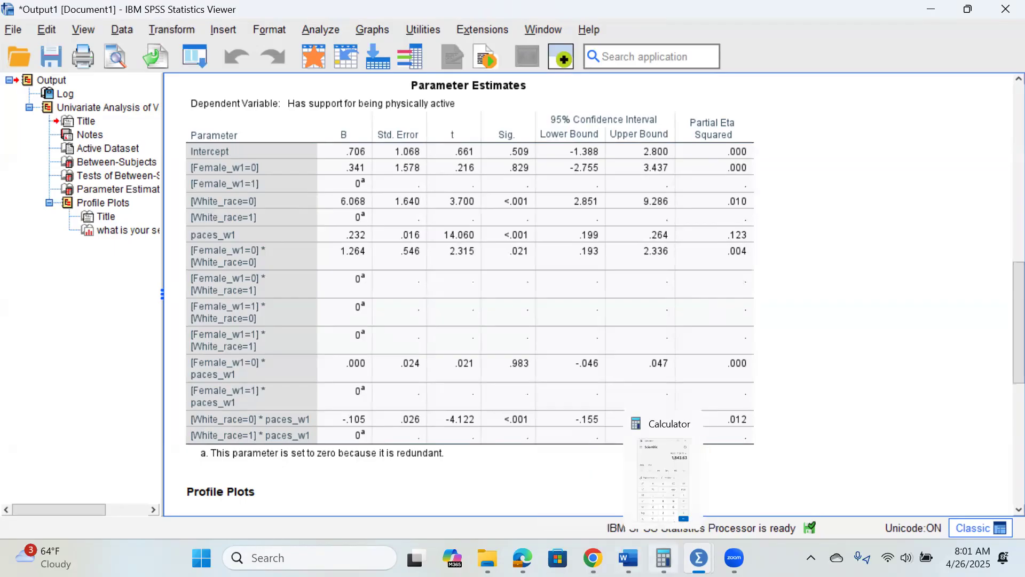
- Check the reporting requirements of SPSS Assignment 2 in Chrome, and return to the Output1 window in SPSS Statistics
mouse_move(595, 541)
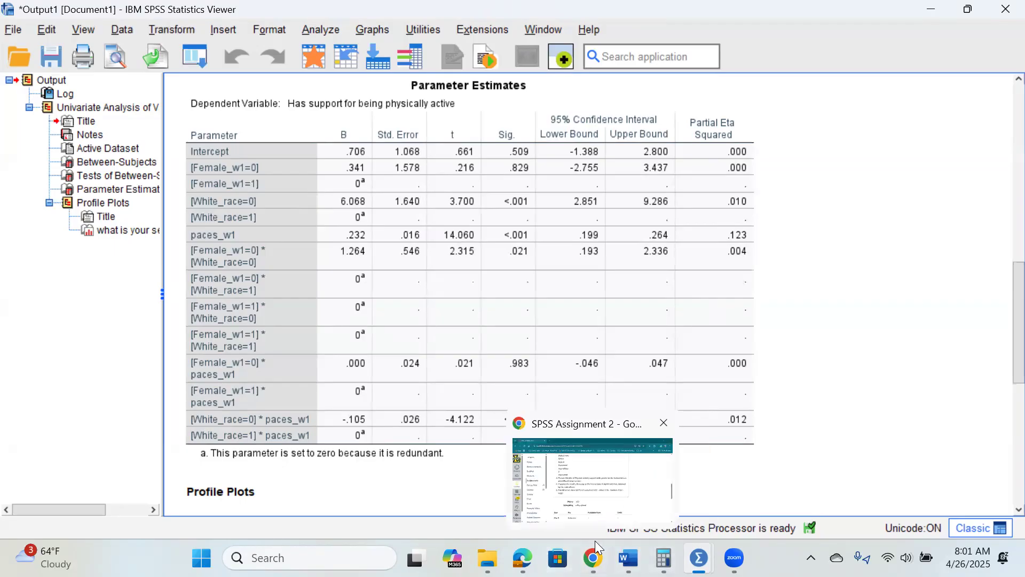
left_click(554, 406)
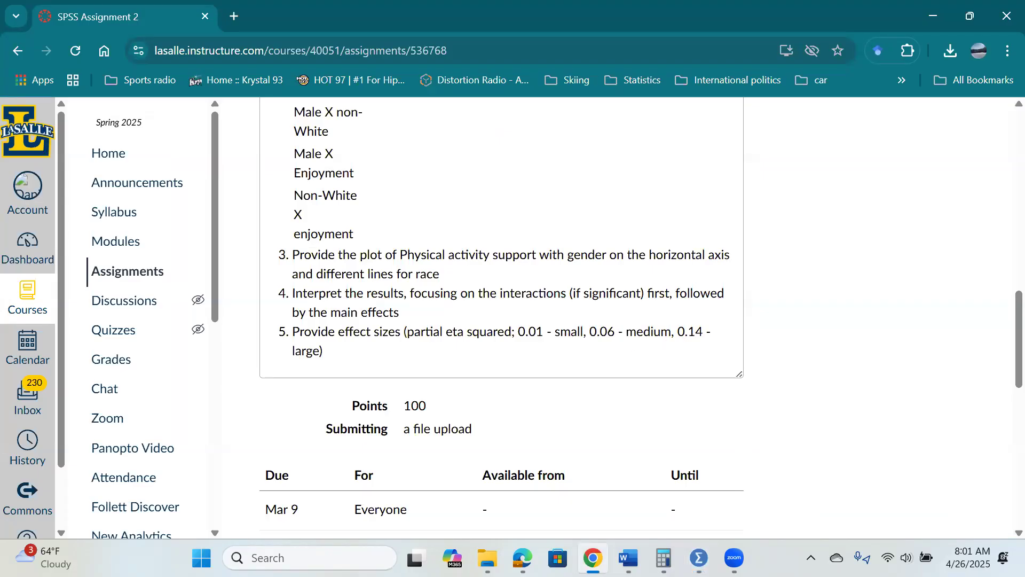
mouse_move(629, 558)
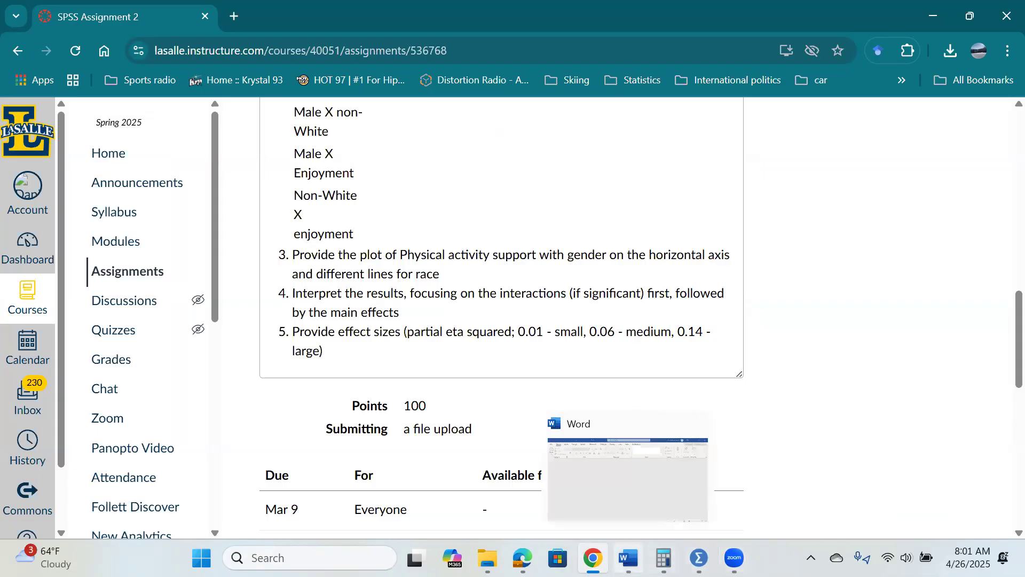
mouse_move(699, 559)
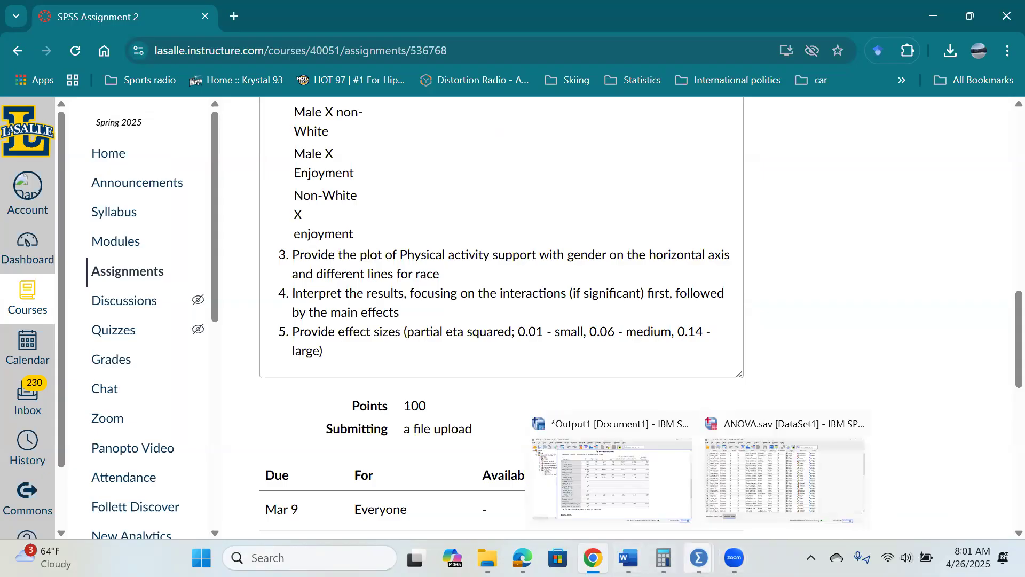
left_click(631, 455)
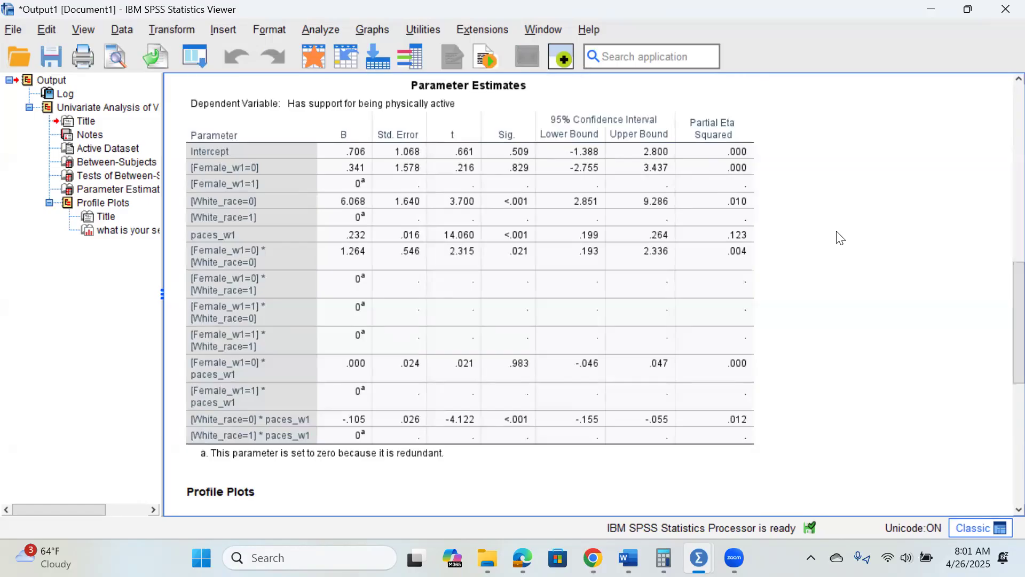
- Review the parameter estimates and examine the profile plot of estimated marginal means by sex and White race
left_click(605, 251)
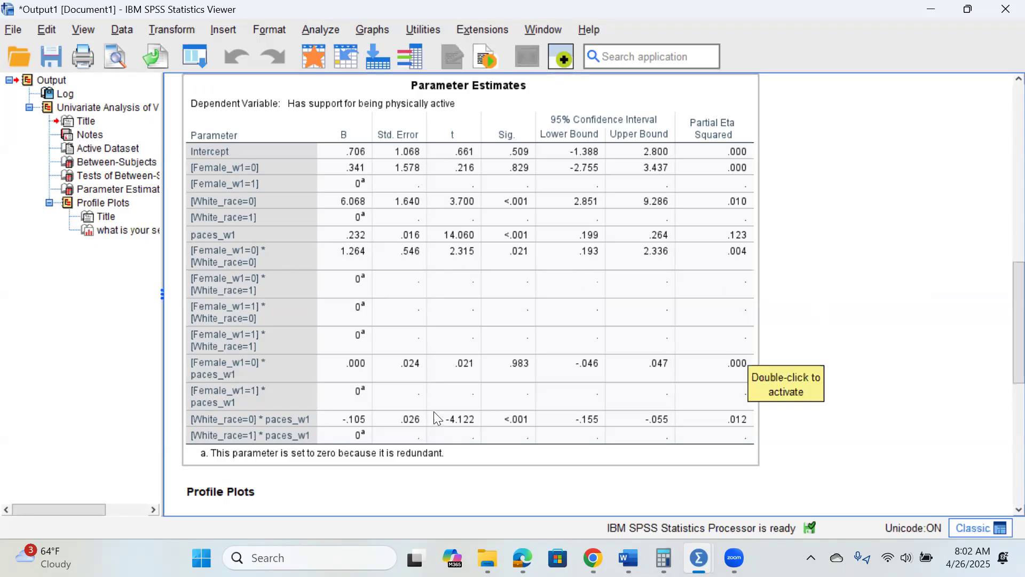
scroll(895, 350, "down", 5)
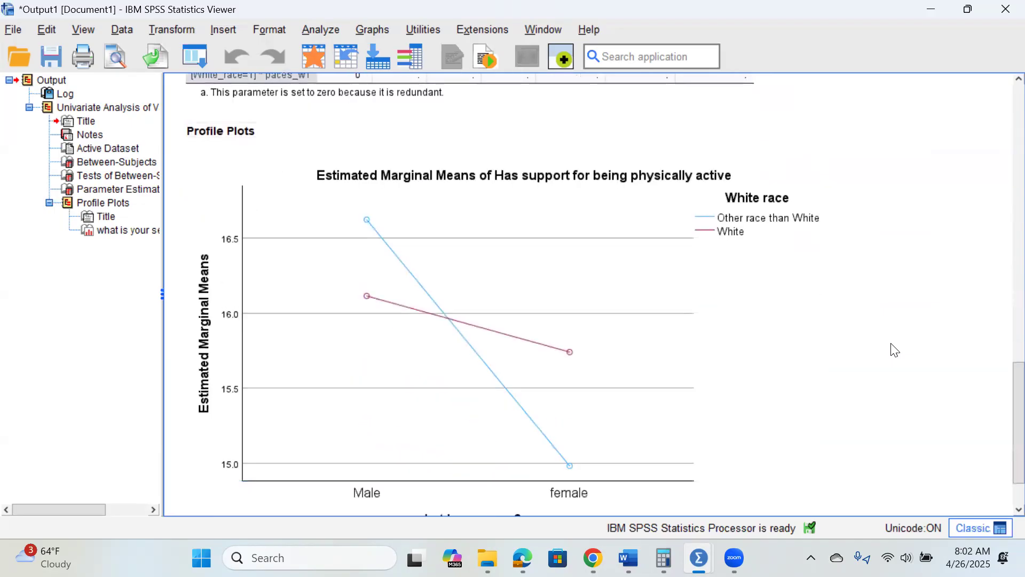
scroll(895, 350, "down", 1)
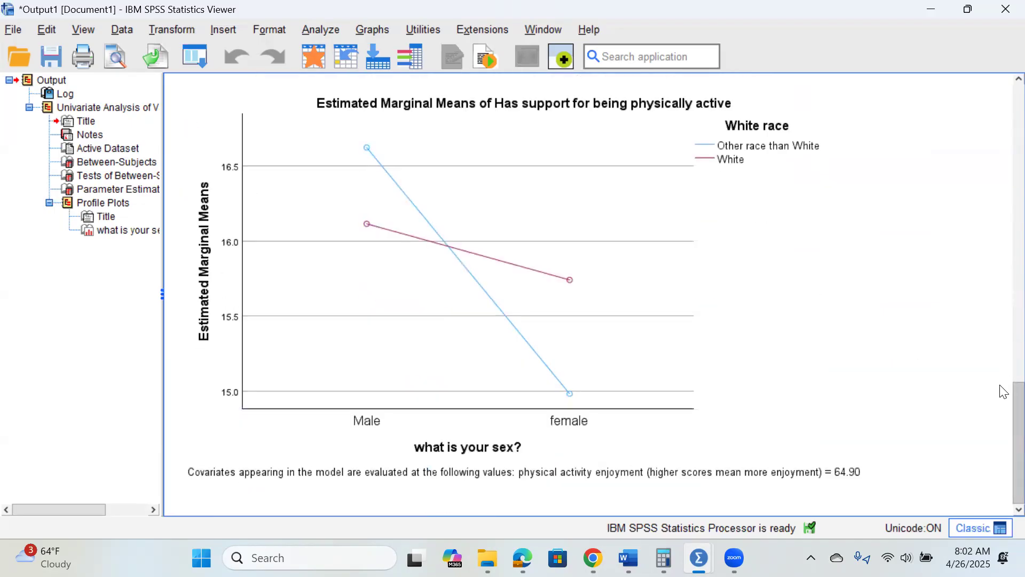
scroll(1004, 391, "up", 1)
scroll(1005, 390, "down", 1)
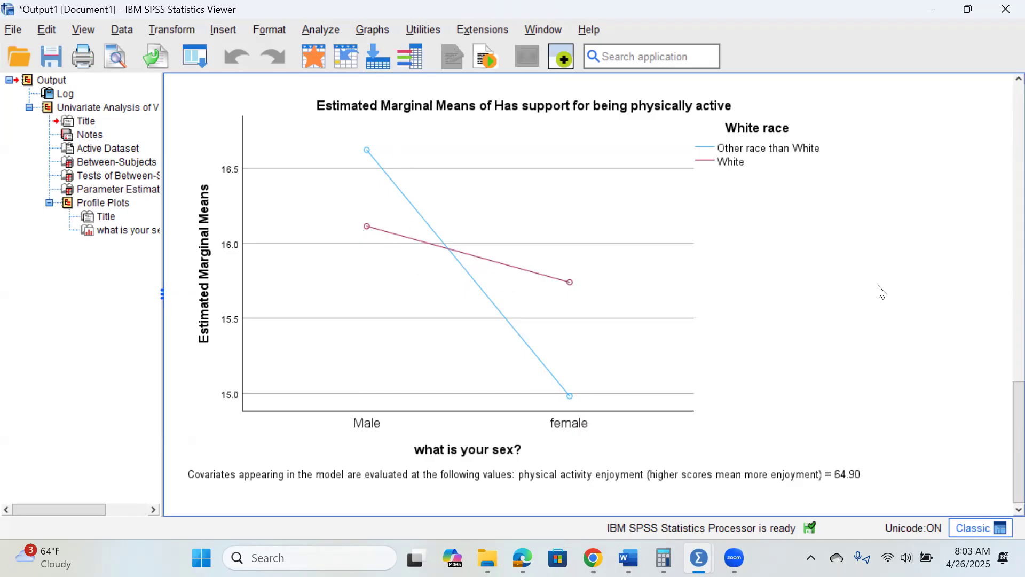
scroll(879, 289, "down", 1)
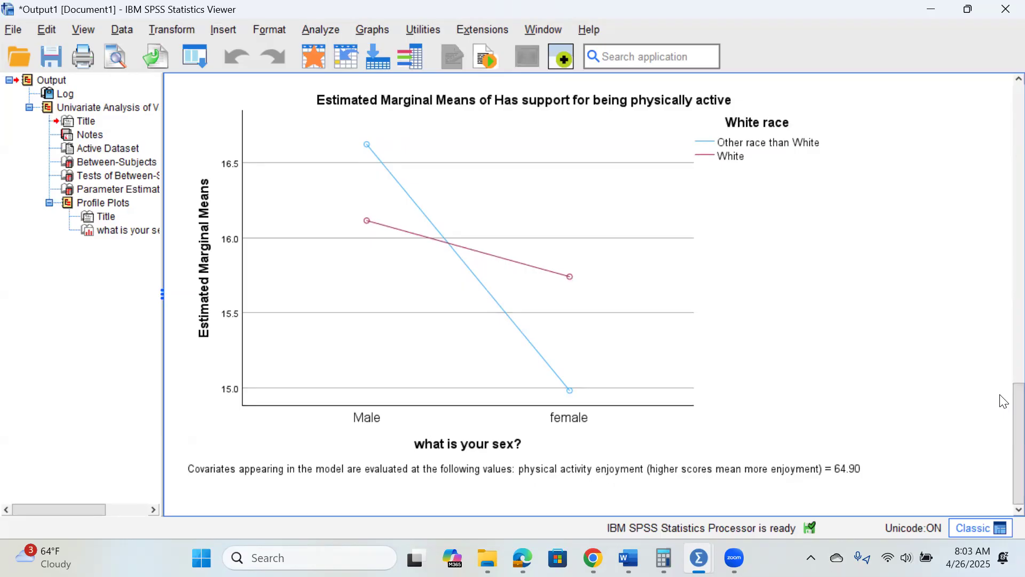
- Go back through the output tables and open the UNIANOVA syntax log at the start of the output for editing
scroll(1003, 374, "up", 5)
scroll(1003, 368, "up", 10)
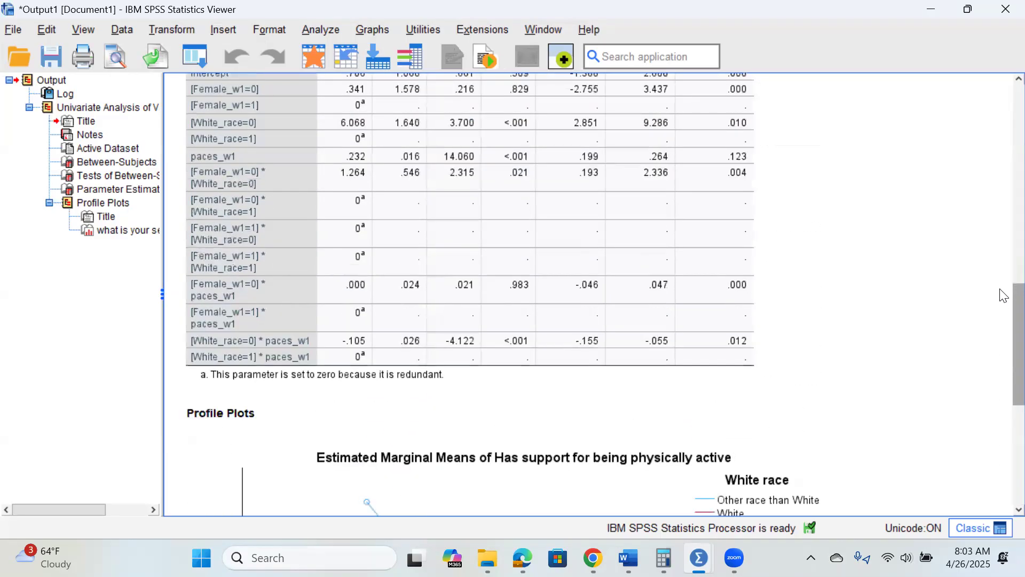
scroll(1004, 251, "up", 6)
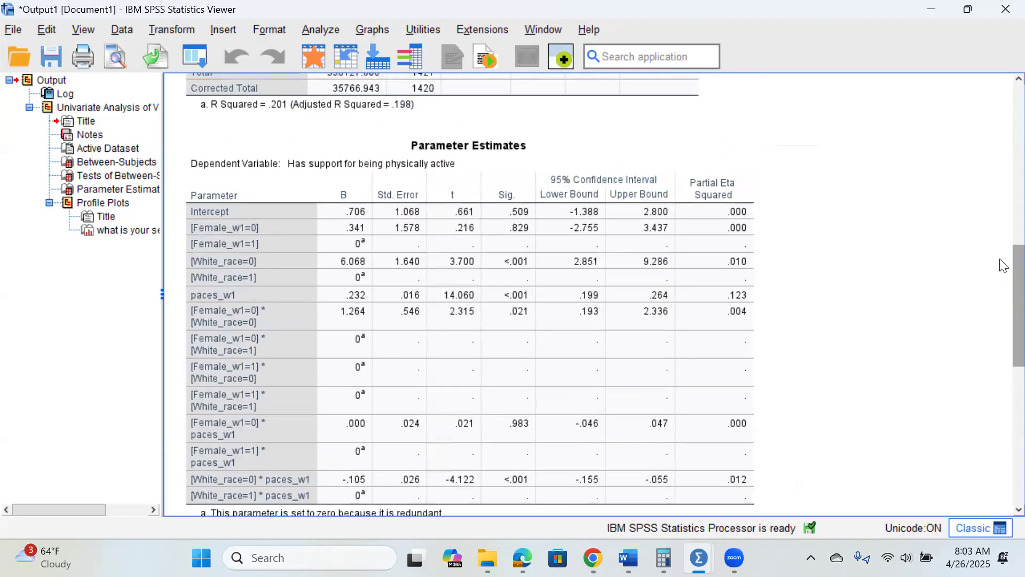
scroll(1003, 224, "up", 5)
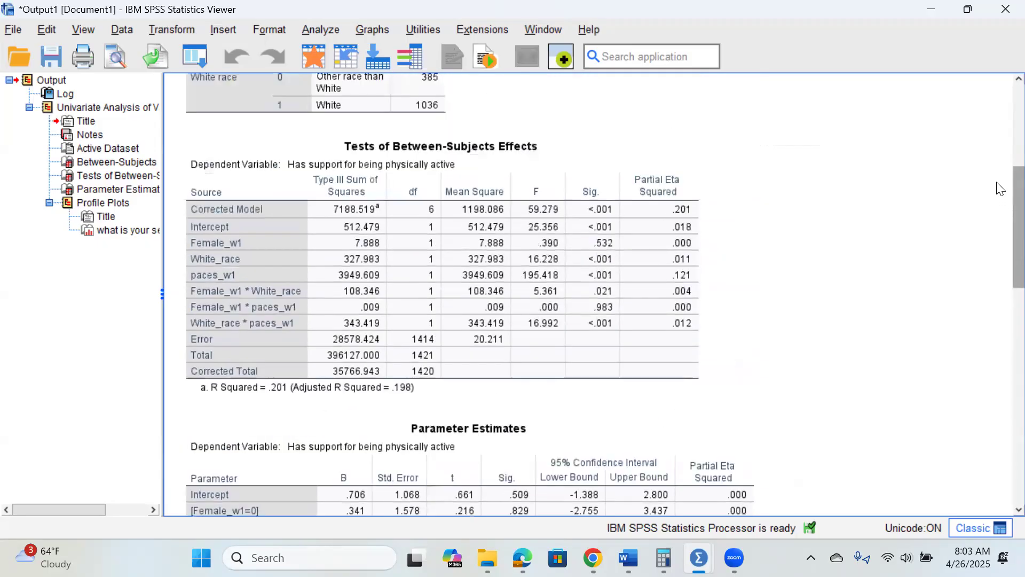
scroll(1001, 188, "up", 10)
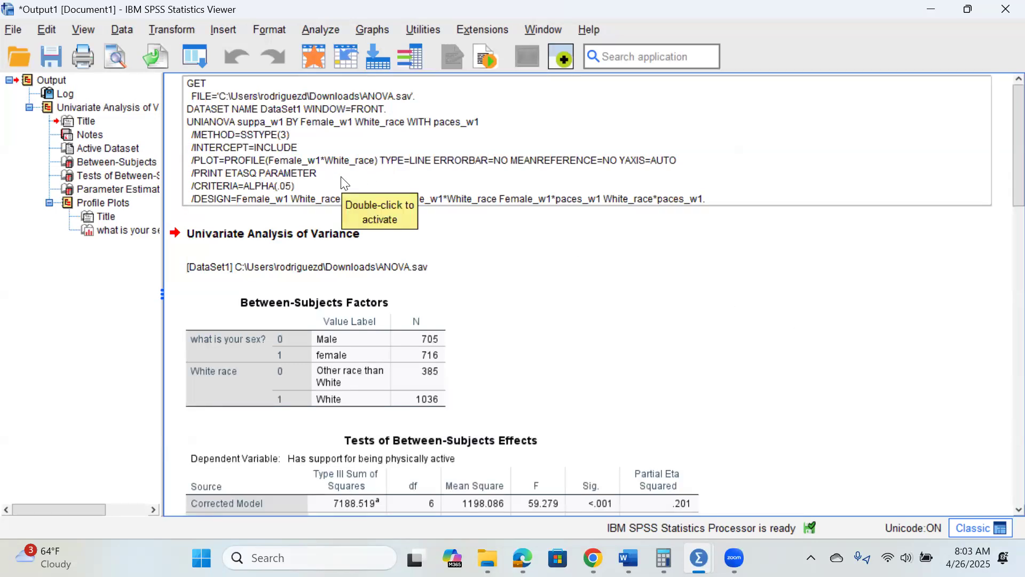
double_click(384, 155)
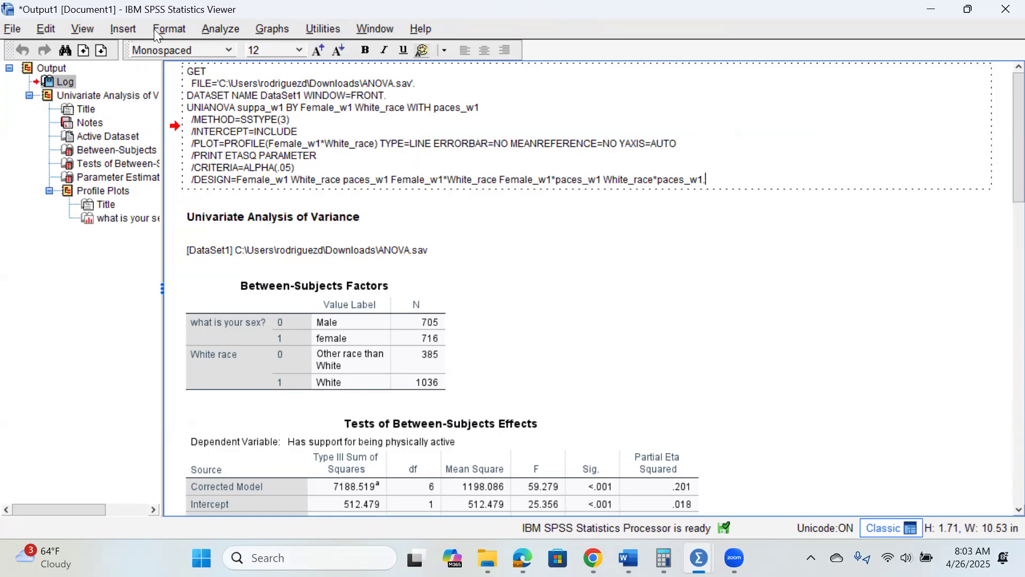
left_click(81, 30)
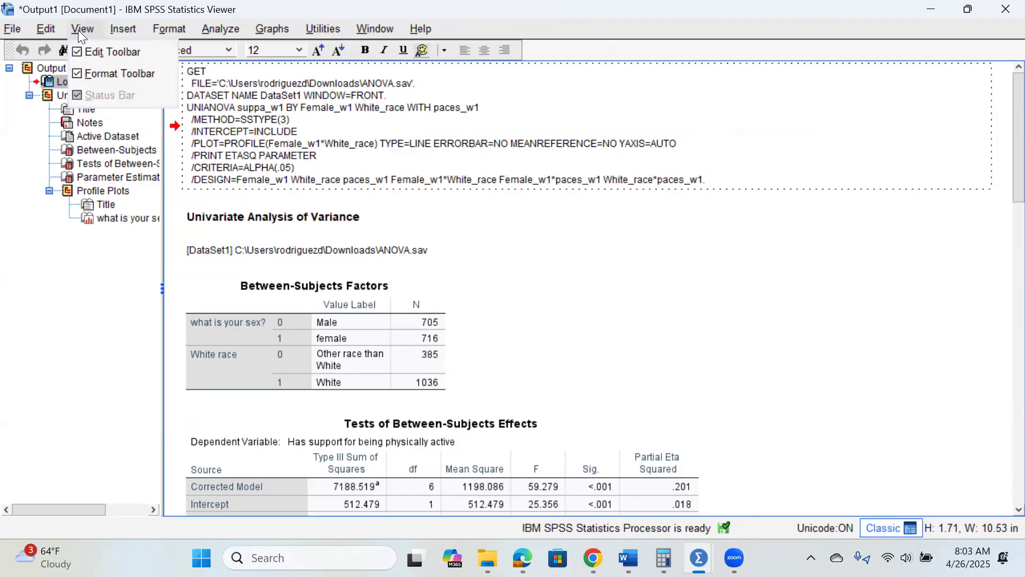
left_click(49, 31)
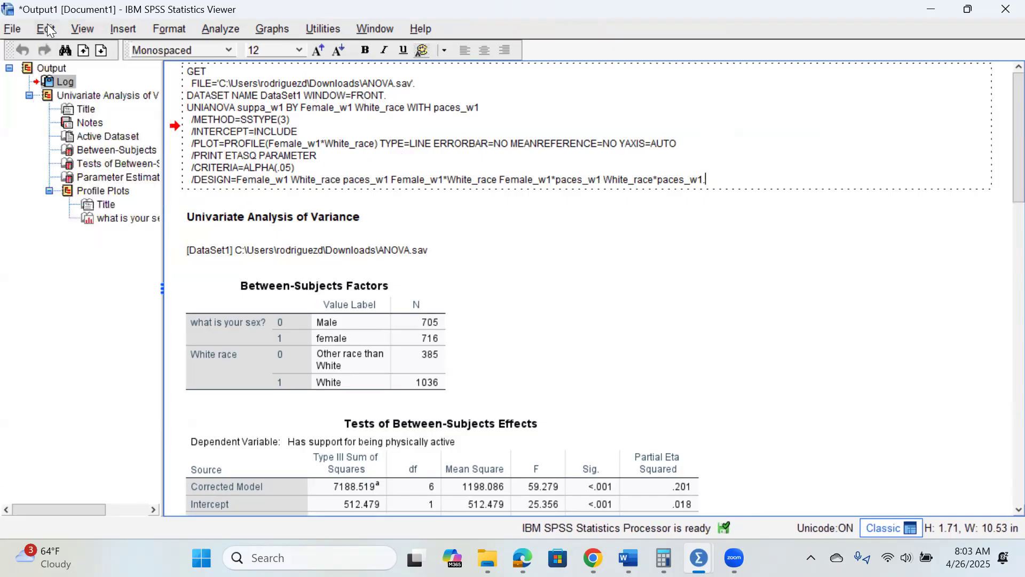
left_click(16, 31)
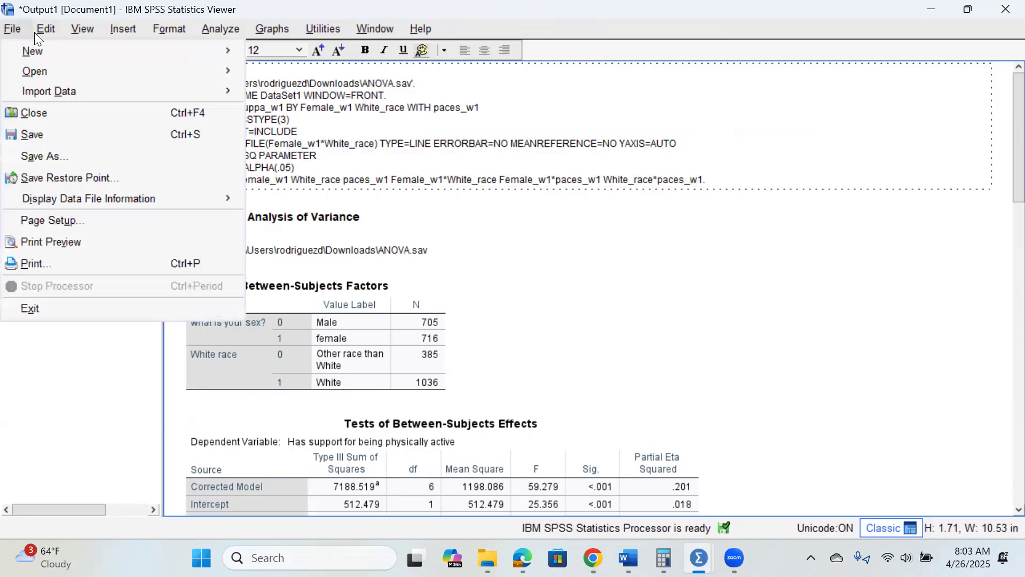
left_click(80, 39)
left_click(181, 28)
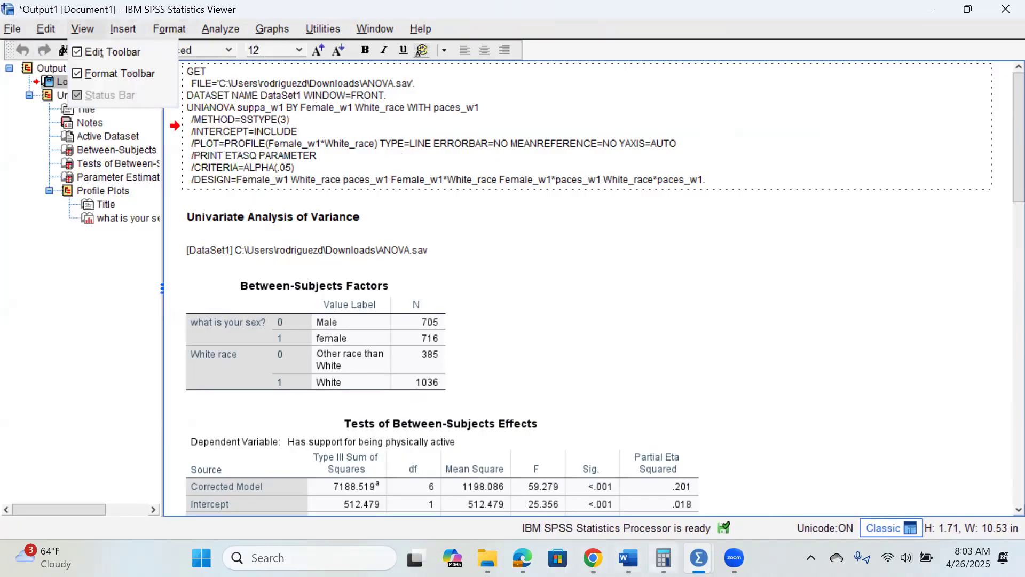
- Check the Viewer options for the log's initial output state from the Data Editor, and leave the Options dialog without changes
mouse_move(699, 557)
left_click(785, 475)
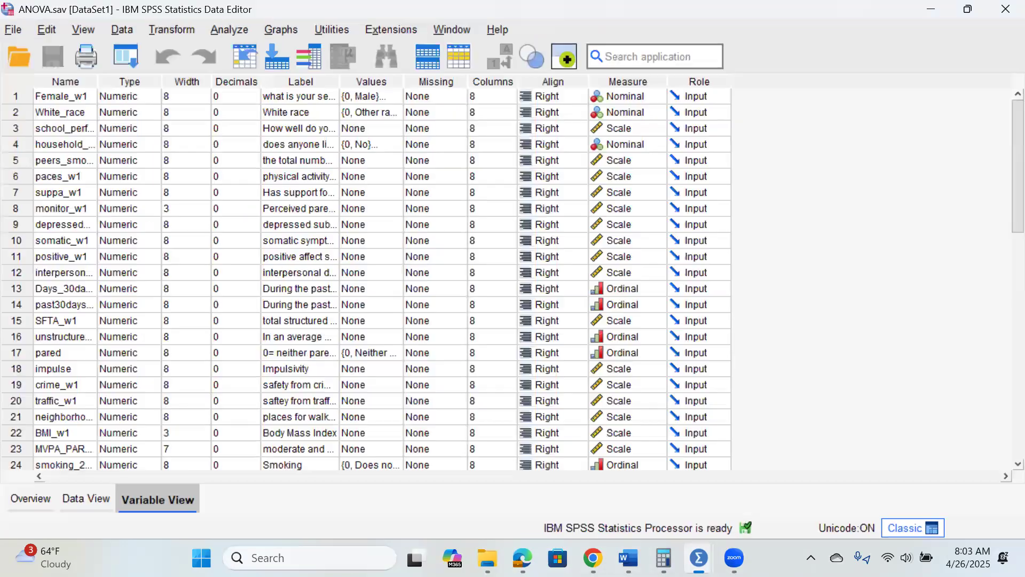
left_click(78, 32)
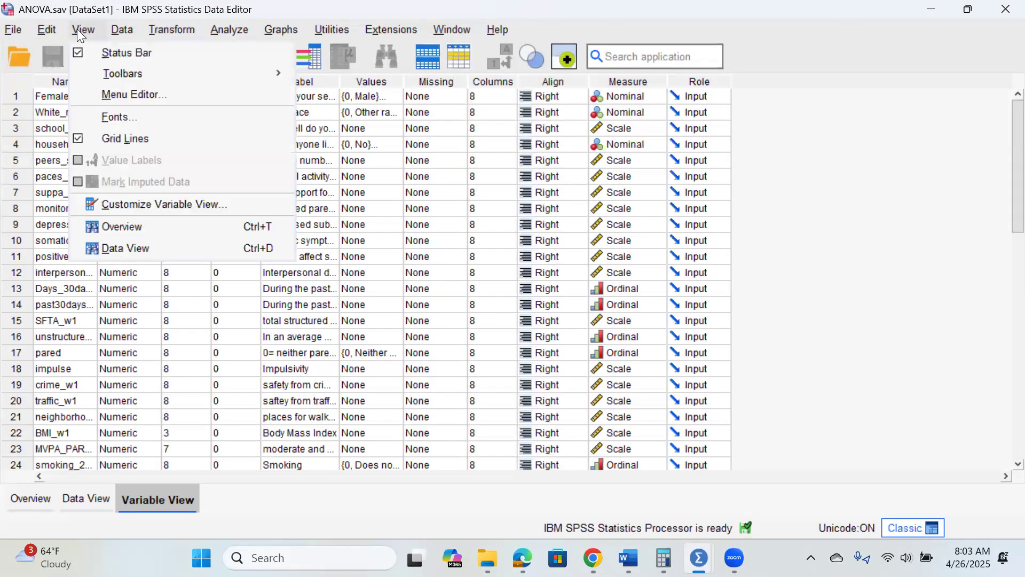
left_click(114, 27)
mouse_move(48, 29)
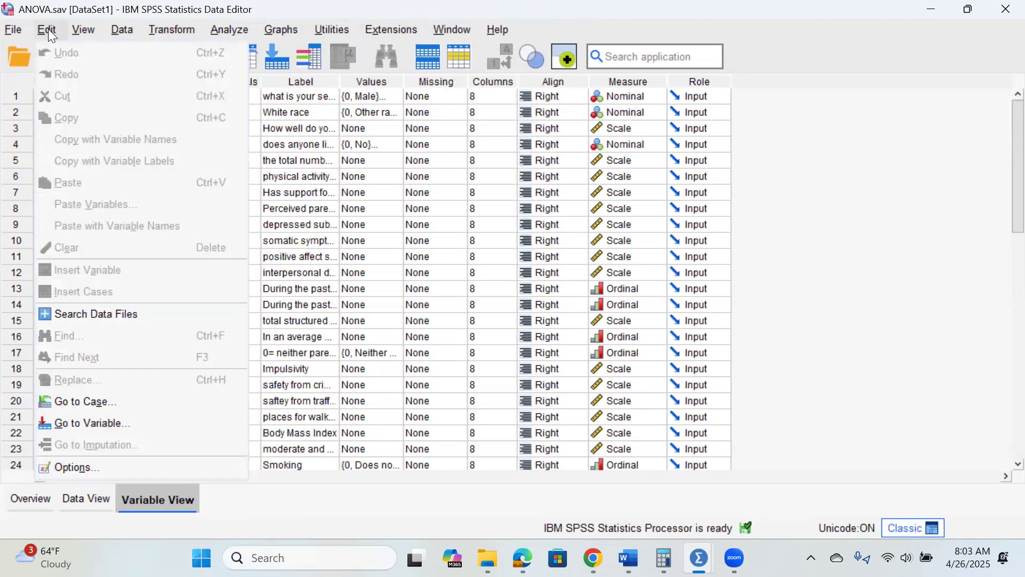
left_click(74, 468)
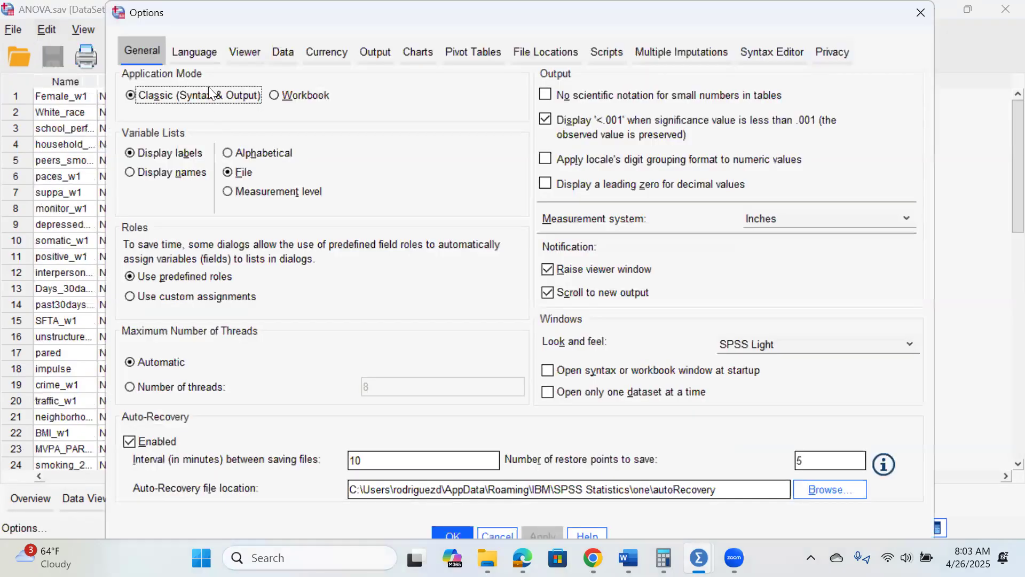
left_click(236, 49)
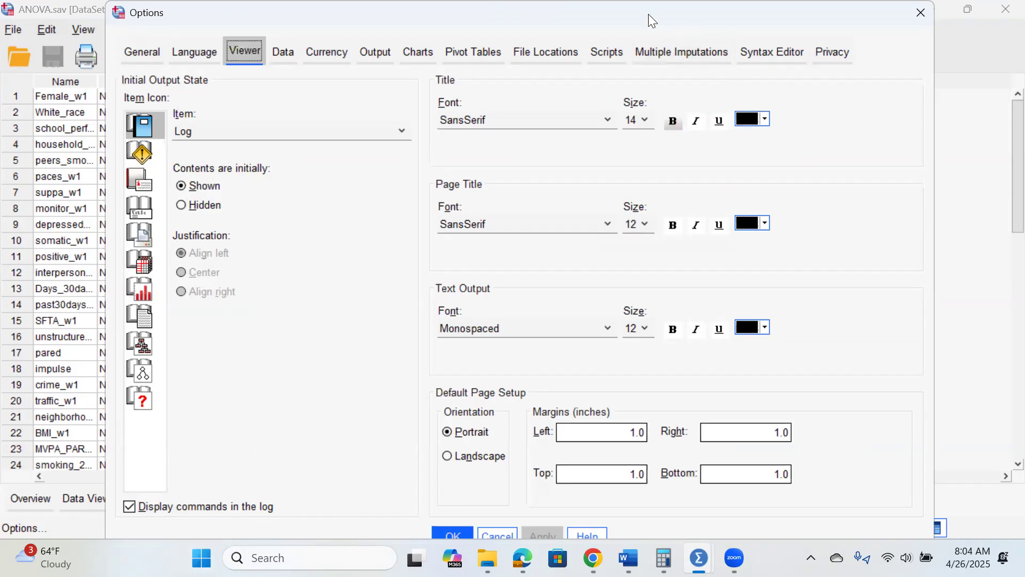
left_click_drag(648, 14, 619, 76)
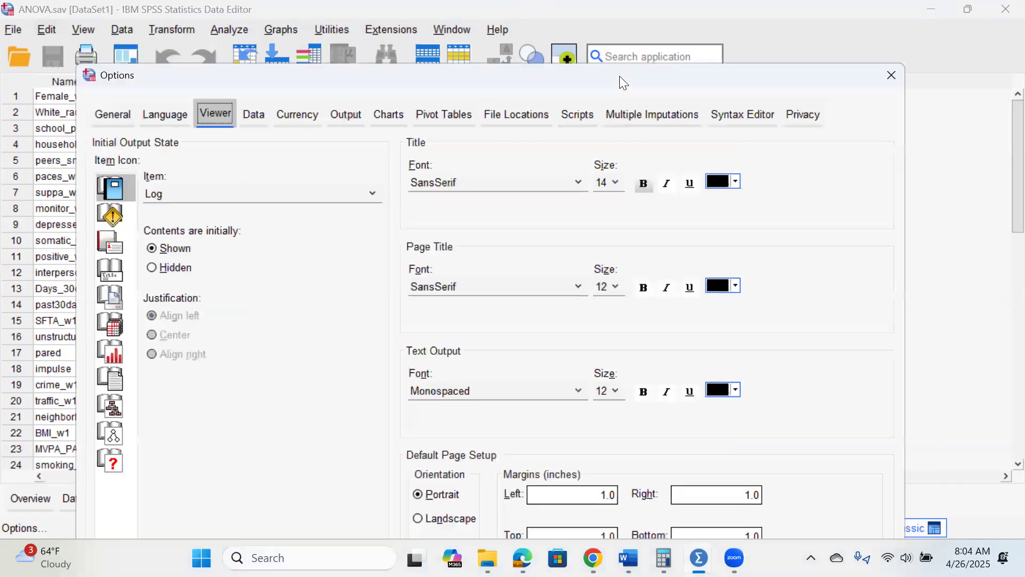
left_click(891, 74)
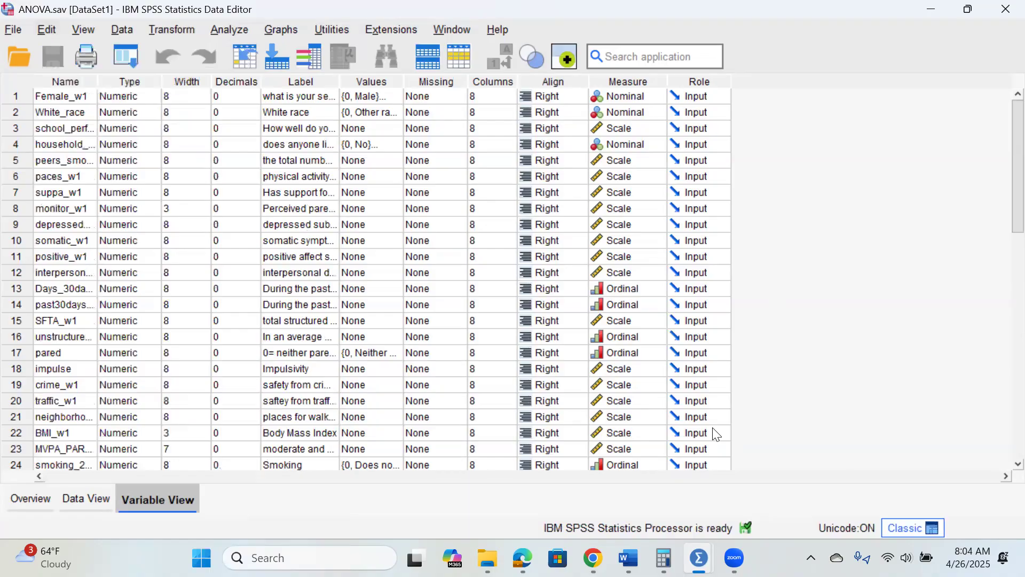
- Copy the full log syntax from GET through the /DESIGN line in the Output1 window
mouse_move(699, 557)
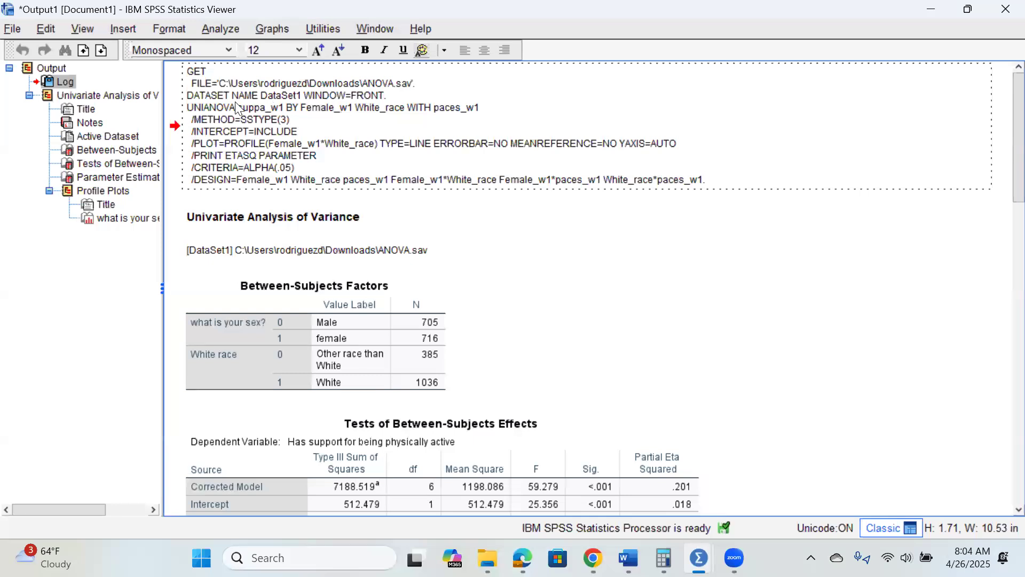
left_click_drag(188, 108, 232, 107)
left_click_drag(187, 71, 718, 187)
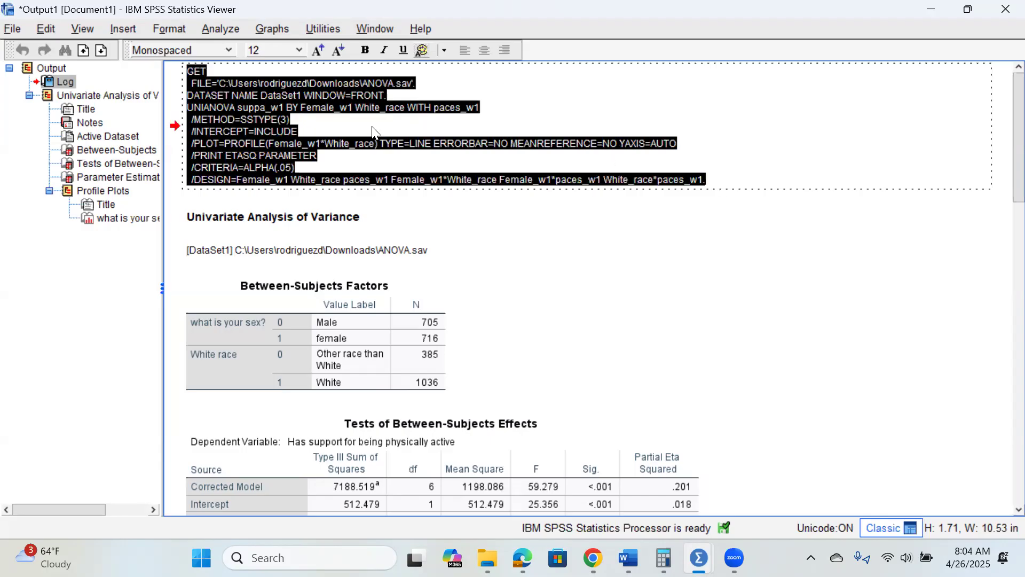
right_click(254, 110)
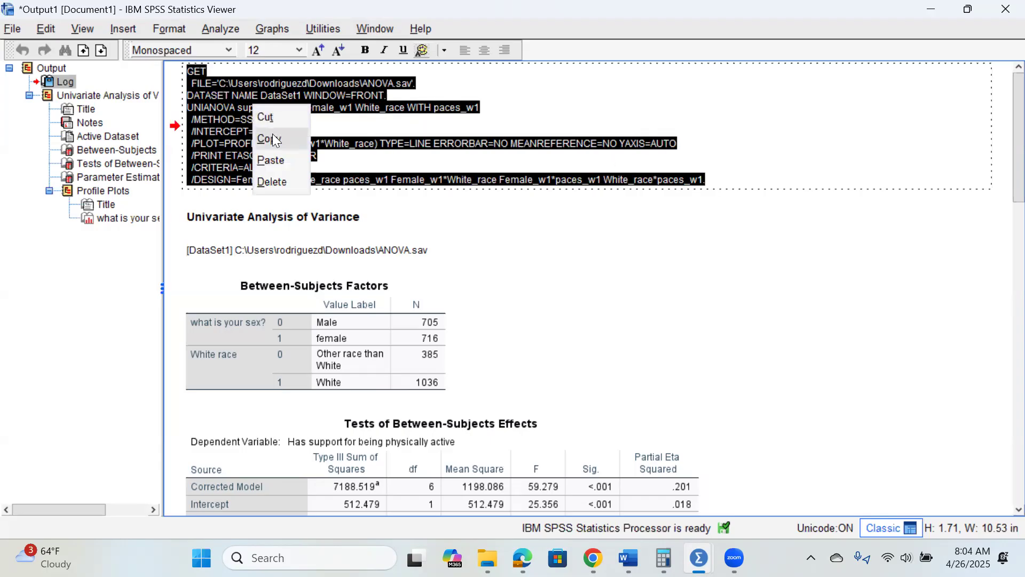
left_click(135, 81)
- Create a new syntax file and paste the copied UNIANOVA log syntax into it
left_click(12, 29)
mouse_move(57, 72)
mouse_move(222, 51)
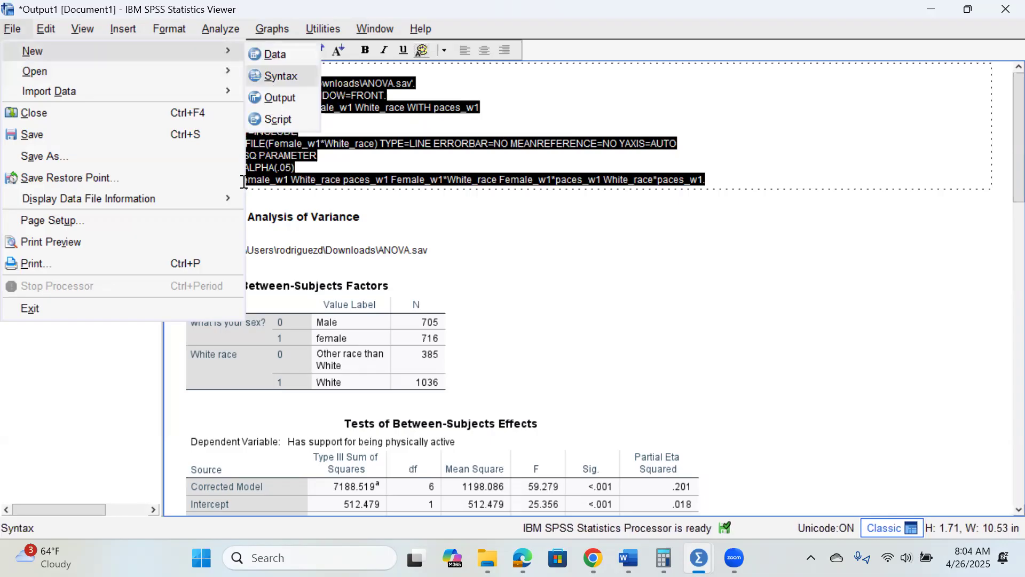
left_click(273, 76)
right_click(278, 242)
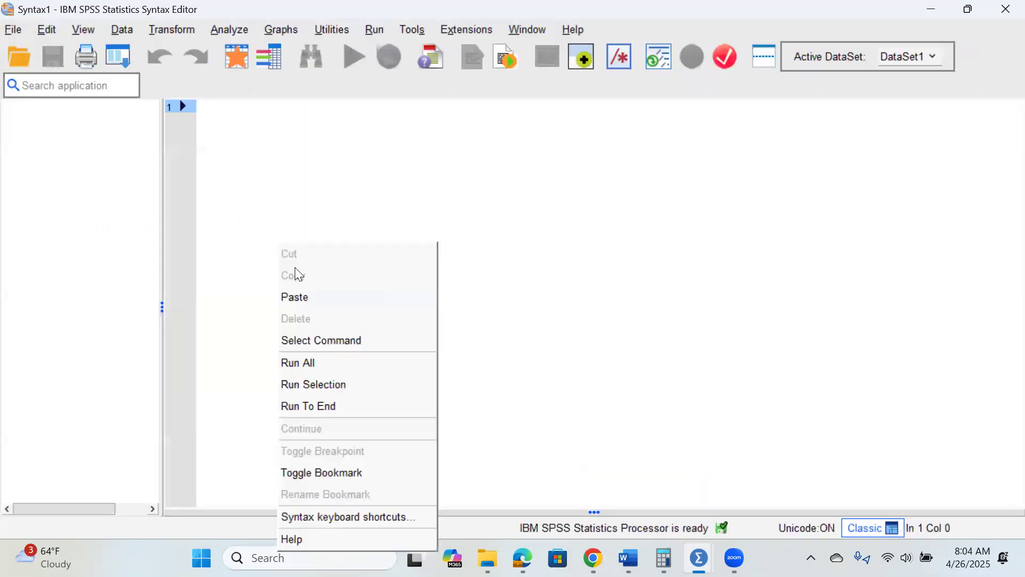
left_click(293, 296)
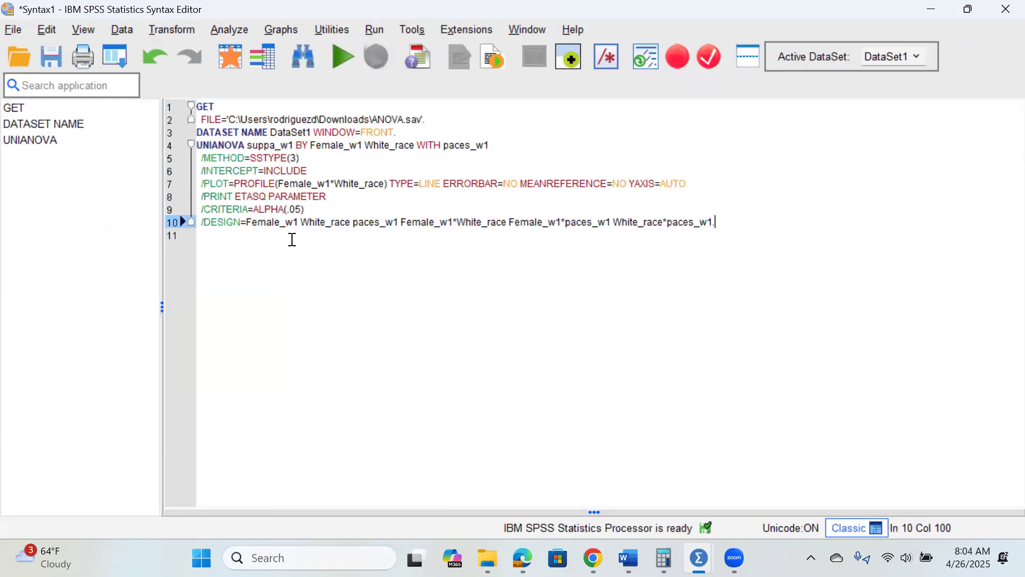
- Add the comment line "*how to run a glm." above the GET command
left_click(200, 107)
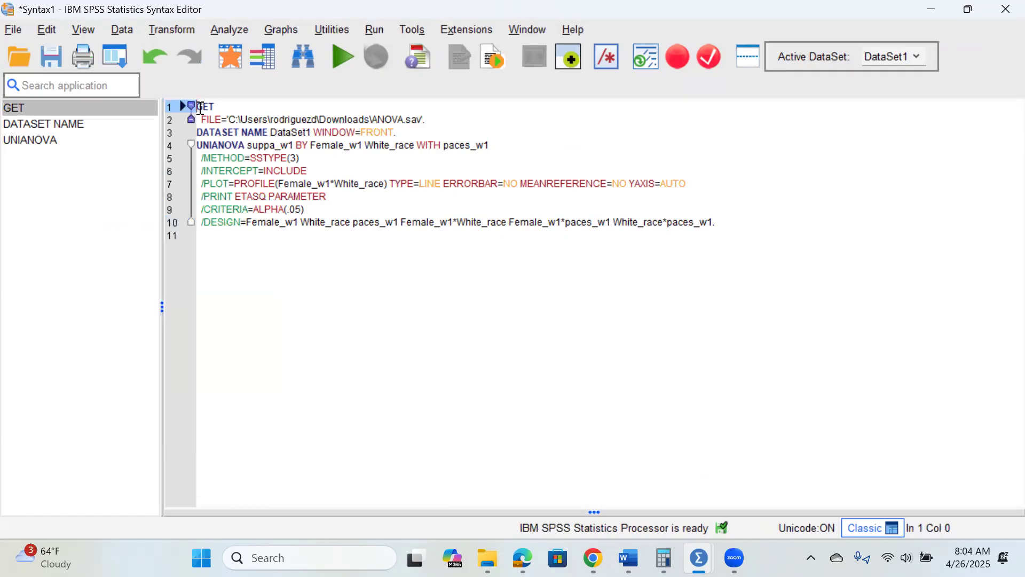
key("Return")
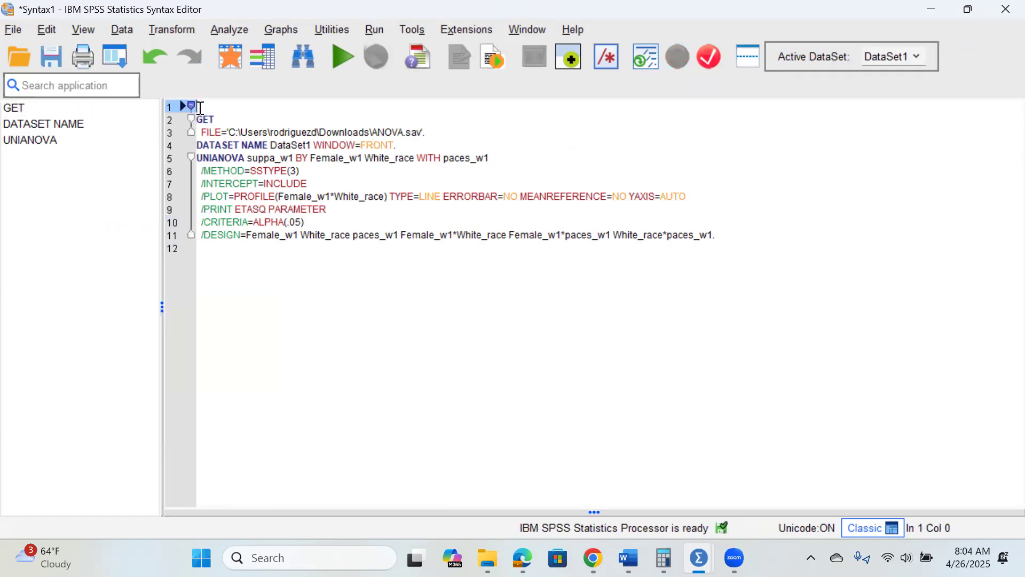
type("*")
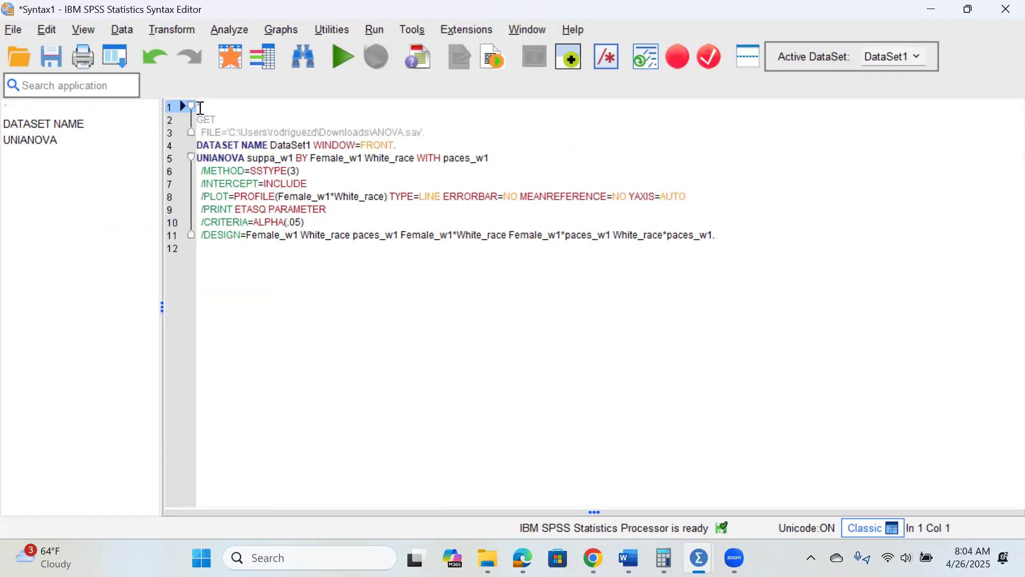
type("how to run a glm.")
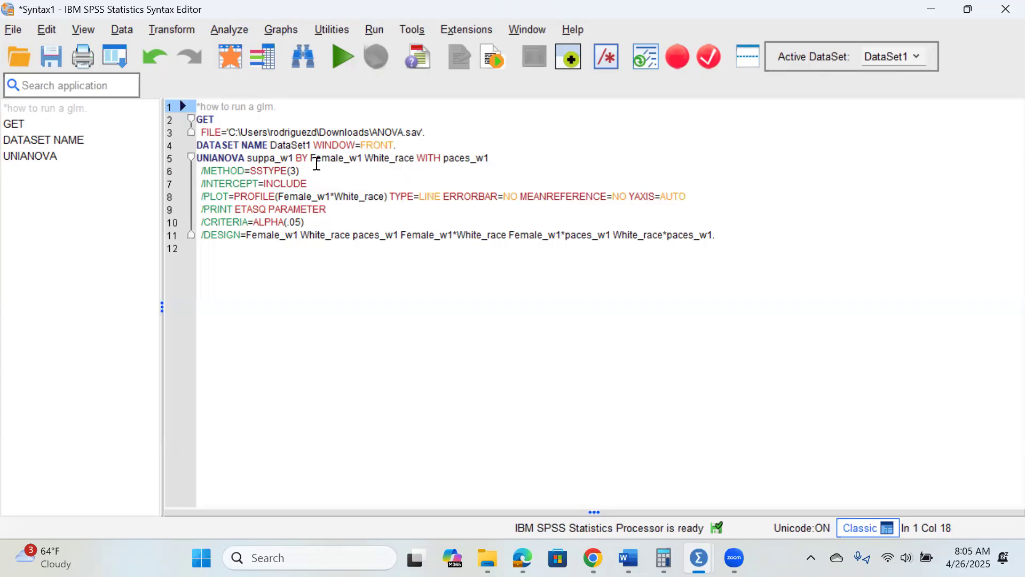
- Compare suppa_w1 in the UNIANOVA command with the General Linear Model Univariate dialog's variable assignments, and close the dialog without changes
double_click(263, 161)
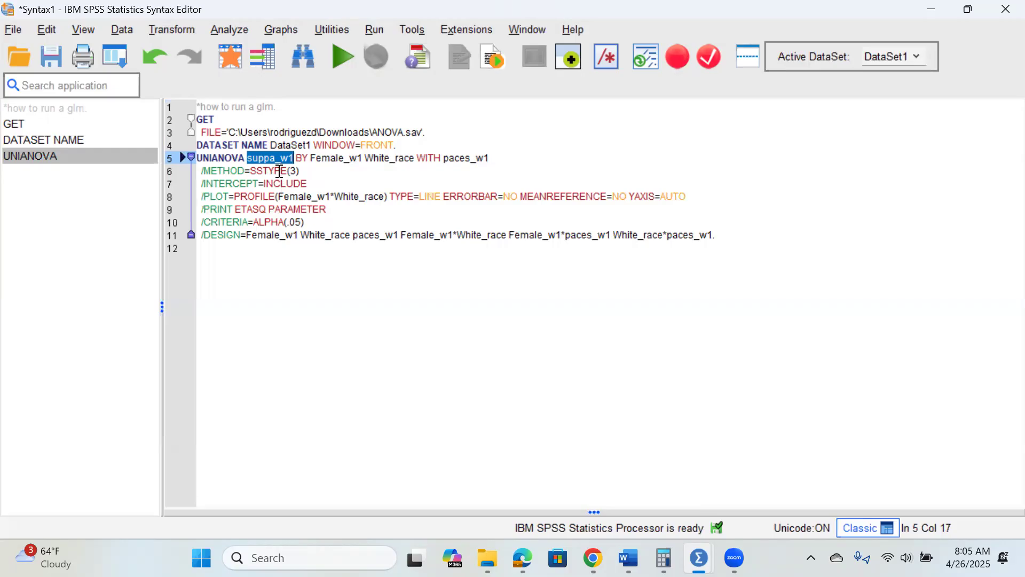
left_click(221, 30)
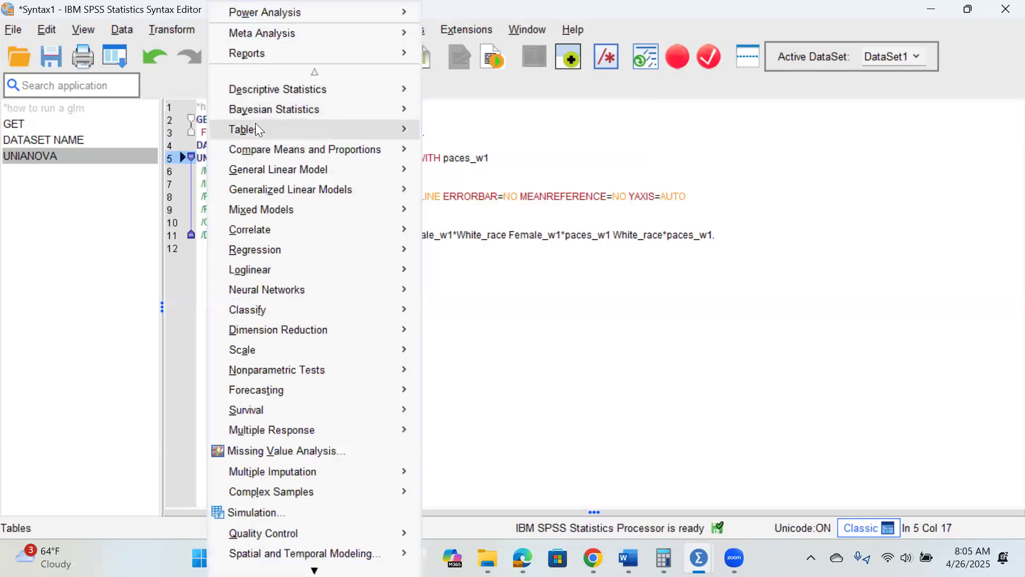
mouse_move(314, 170)
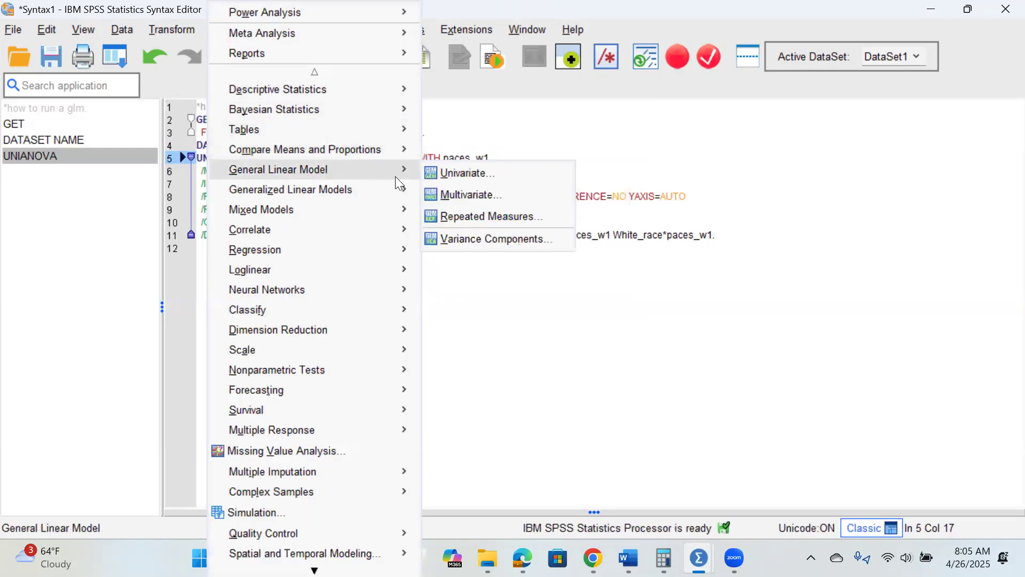
left_click(433, 173)
scroll(327, 229, "down", 2)
scroll(331, 224, "up", 2)
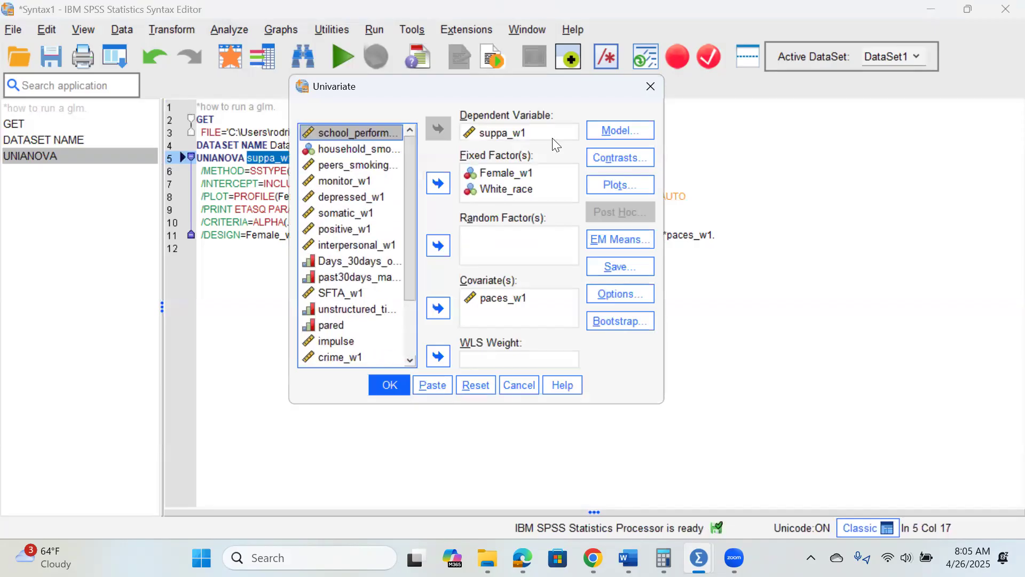
left_click(650, 86)
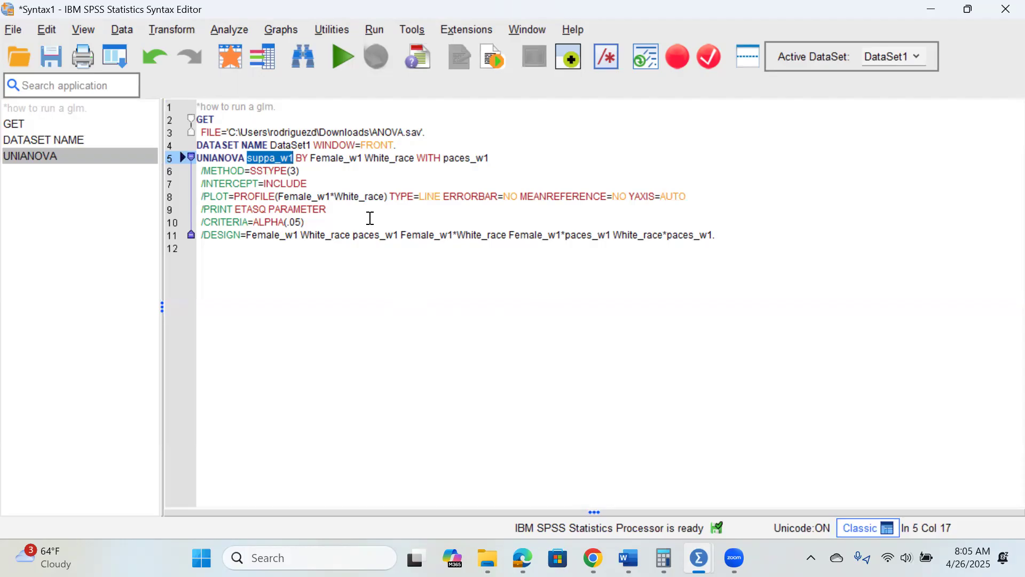
- Delete suppa_w1 from the UNIANOVA command and re-enter it using the auto-complete suggestion
key("Delete")
type("up")
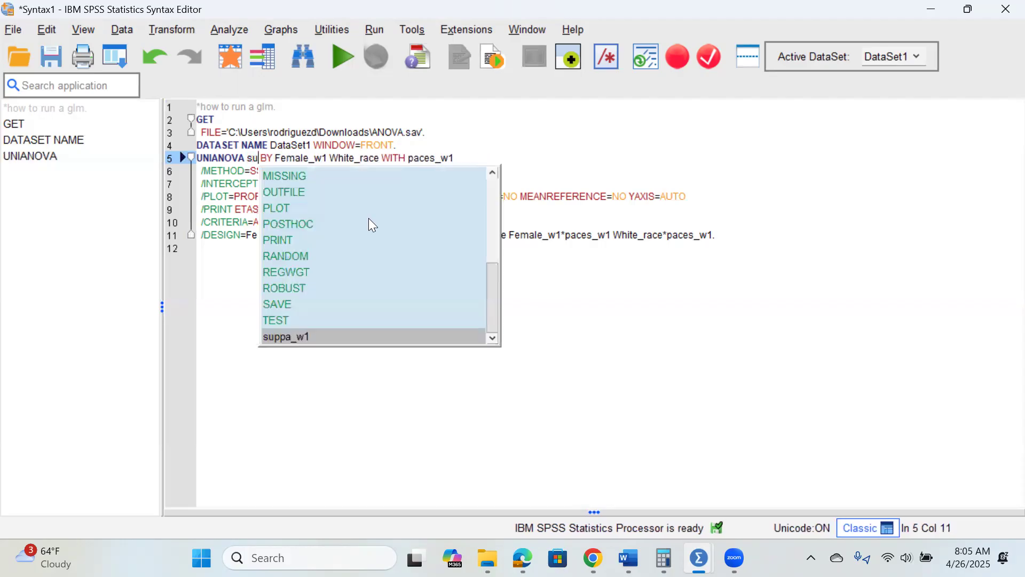
double_click(304, 337)
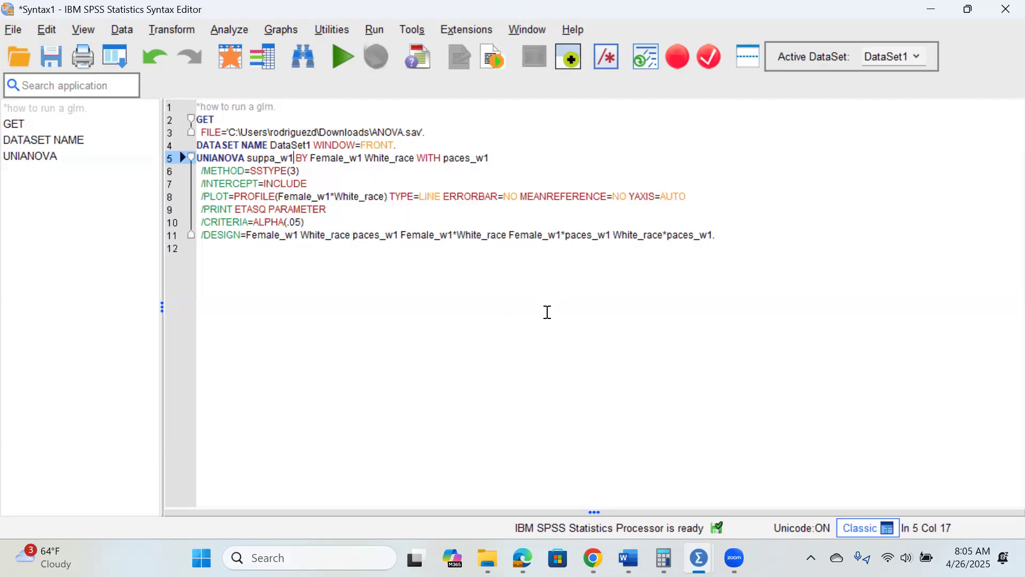